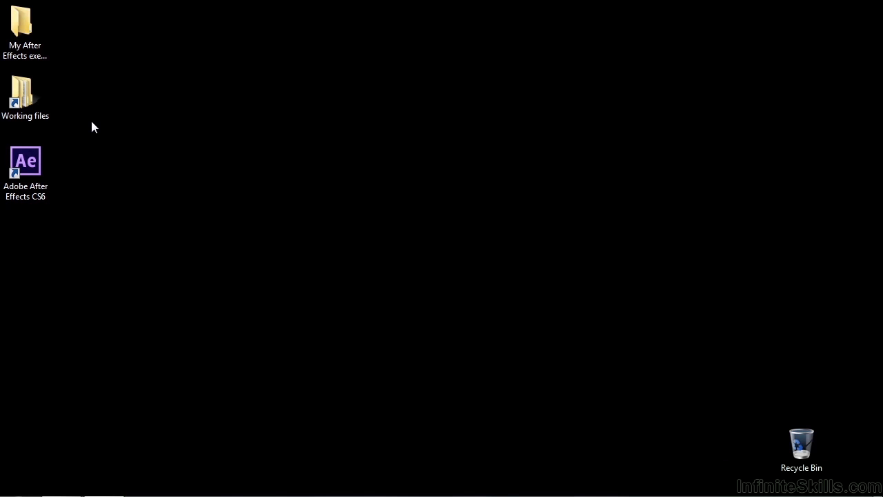
- Open the project file 2002-attach-content.aep from the After Effects projects folder in Working Files
{"action": "double_click", "coordinate": [35, 100]}
{"action": "double_click", "coordinate": [365, 98]}
{"action": "left_click_drag", "start_coordinate": [750, 131], "coordinate": [745, 373]}
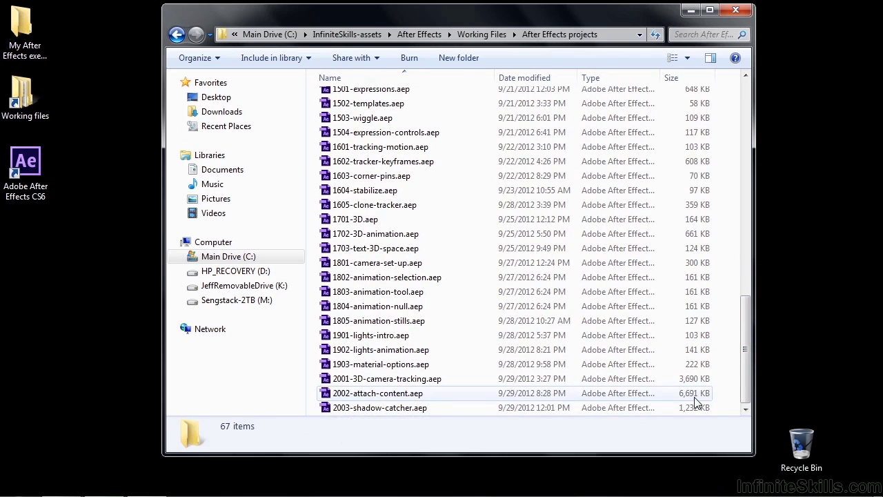
{"action": "left_click_drag", "start_coordinate": [746, 349], "coordinate": [749, 136]}
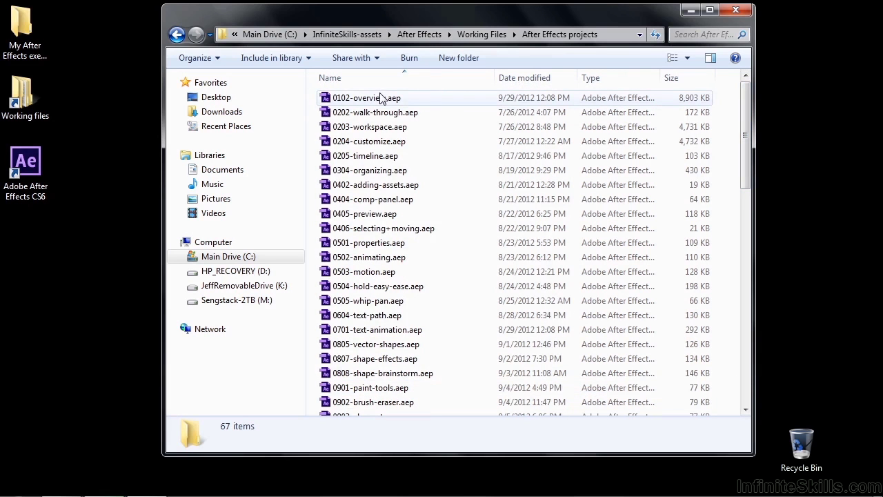
{"action": "mouse_move", "coordinate": [381, 99]}
{"action": "scroll", "coordinate": [673, 193], "scroll_direction": "down", "scroll_amount": 15}
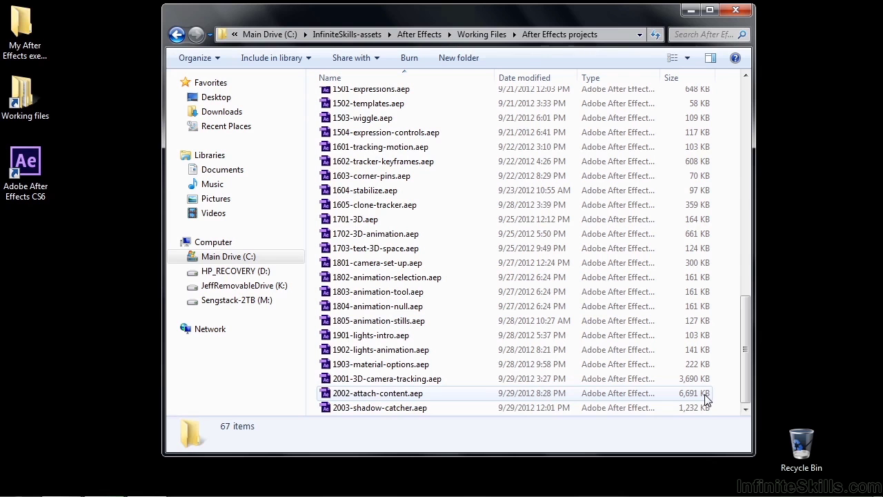
{"action": "double_click", "coordinate": [336, 394]}
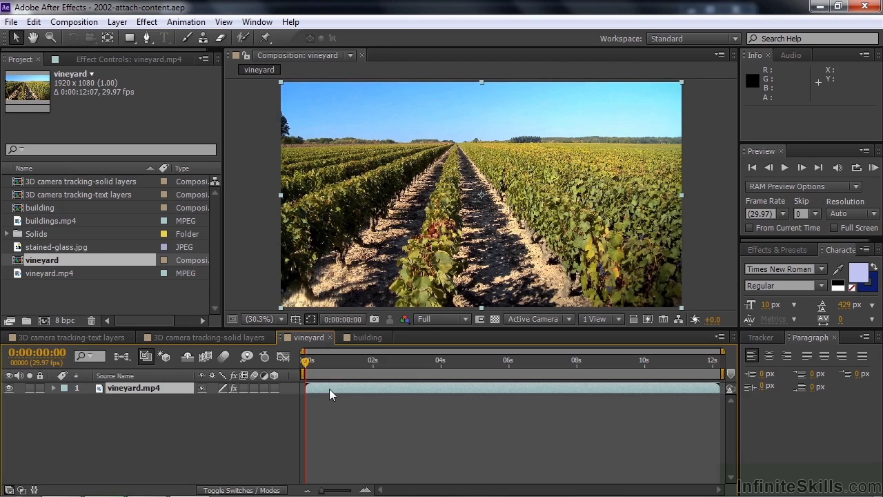
- Look over the building, tracking-text and tracking-solid compositions, and return to the vineyard composition
{"action": "left_click", "coordinate": [356, 336]}
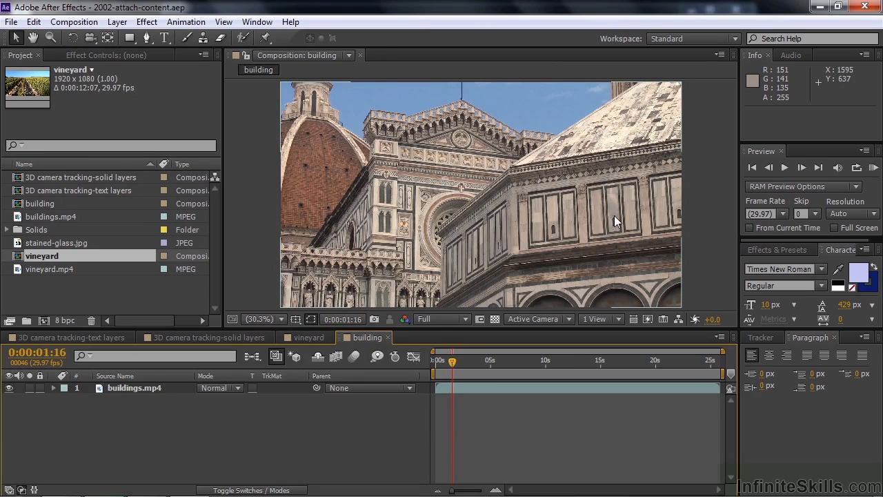
{"action": "left_click", "coordinate": [71, 337]}
{"action": "left_click", "coordinate": [208, 337]}
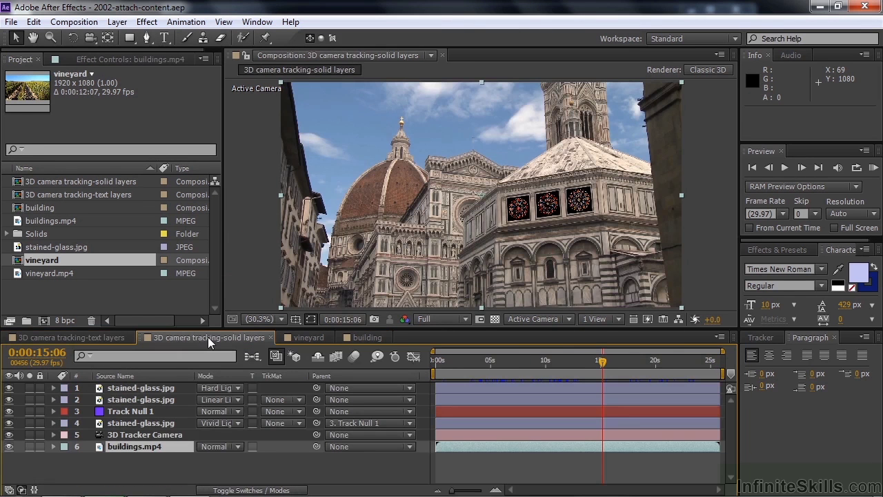
{"action": "left_click", "coordinate": [304, 338]}
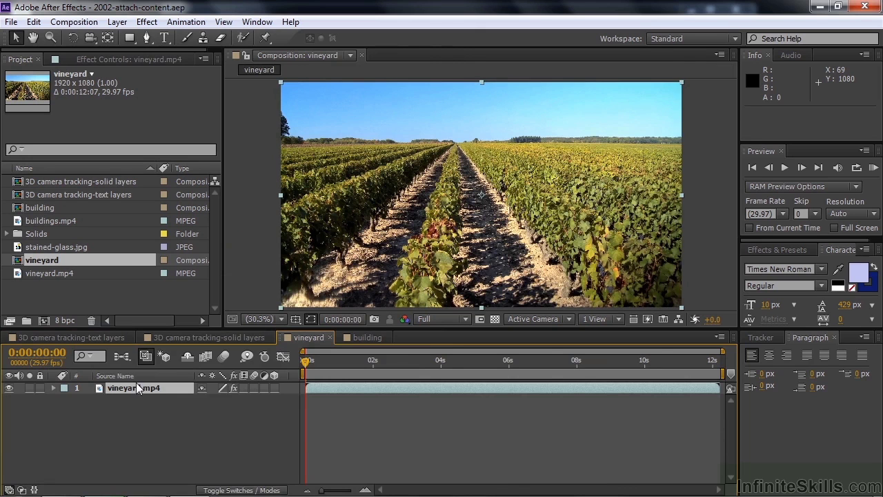
- Display the 3D Camera Tracker points for vineyard.mp4, setting Track Point Size to 292% and Target Size to 175%
{"action": "left_click", "coordinate": [110, 59]}
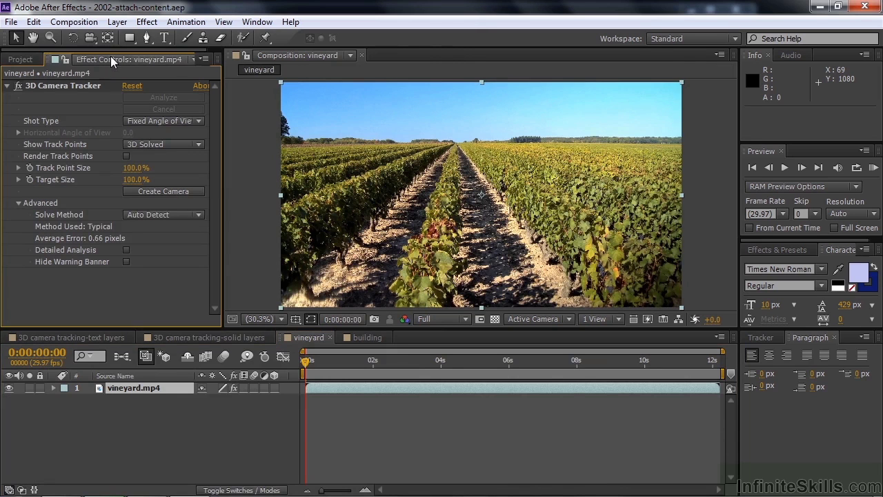
{"action": "left_click", "coordinate": [50, 81]}
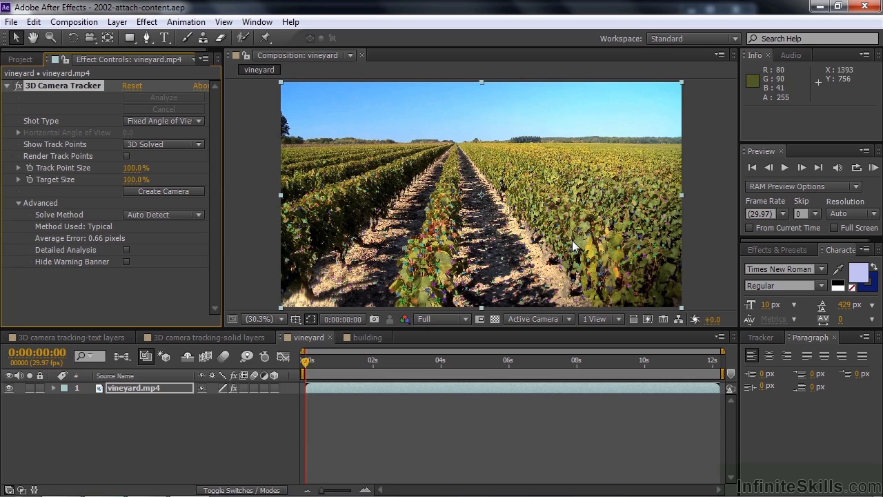
{"action": "left_click_drag", "start_coordinate": [131, 167], "coordinate": [424, 269]}
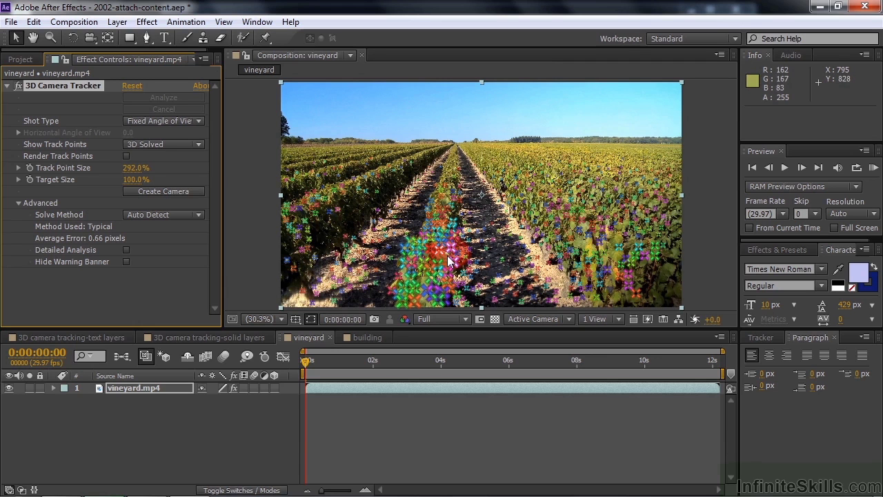
{"action": "left_click_drag", "start_coordinate": [133, 180], "coordinate": [187, 185]}
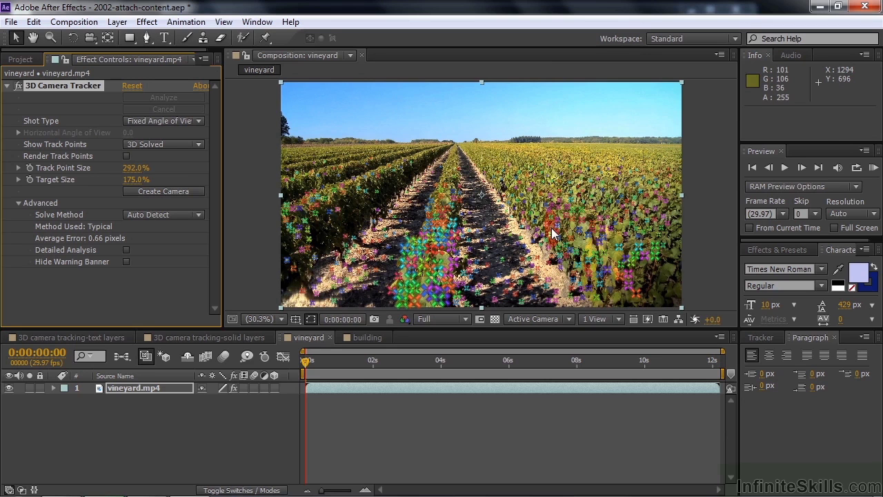
- Try selecting track points among the right-hand vines, clear the selection, and redisplay the 3D Camera Tracker points
{"action": "mouse_move", "coordinate": [556, 231]}
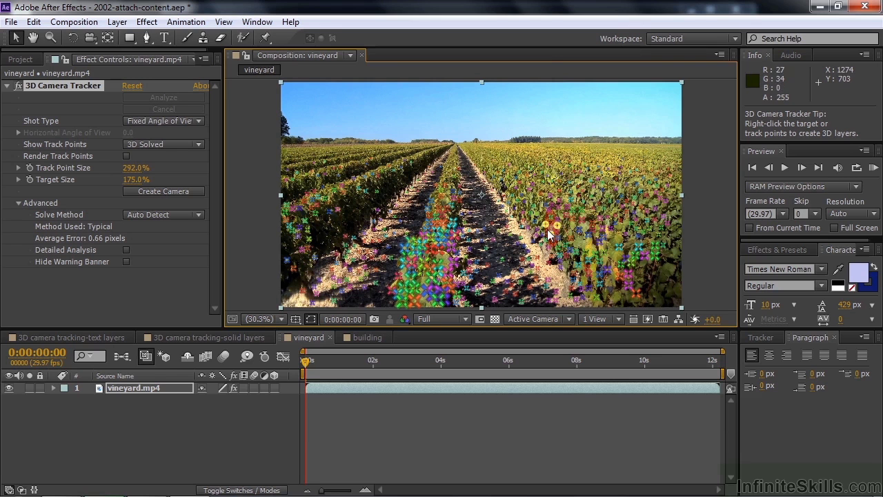
{"action": "left_click", "coordinate": [177, 319]}
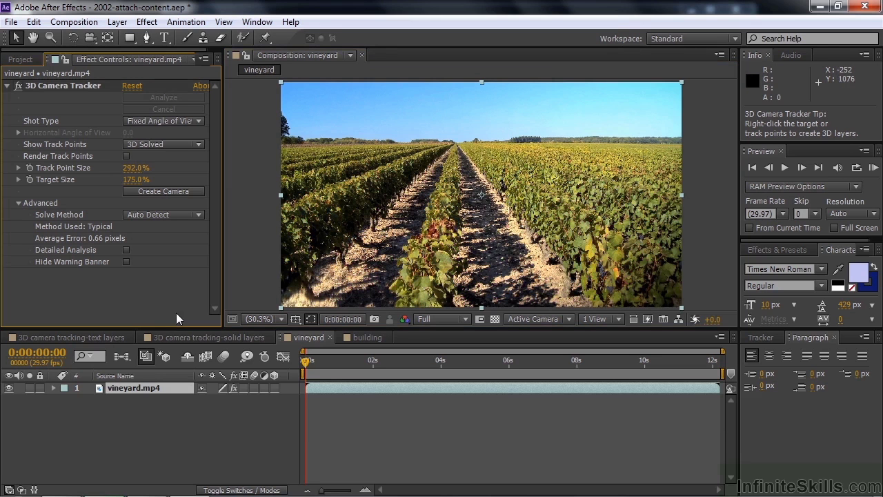
{"action": "left_click", "coordinate": [80, 88]}
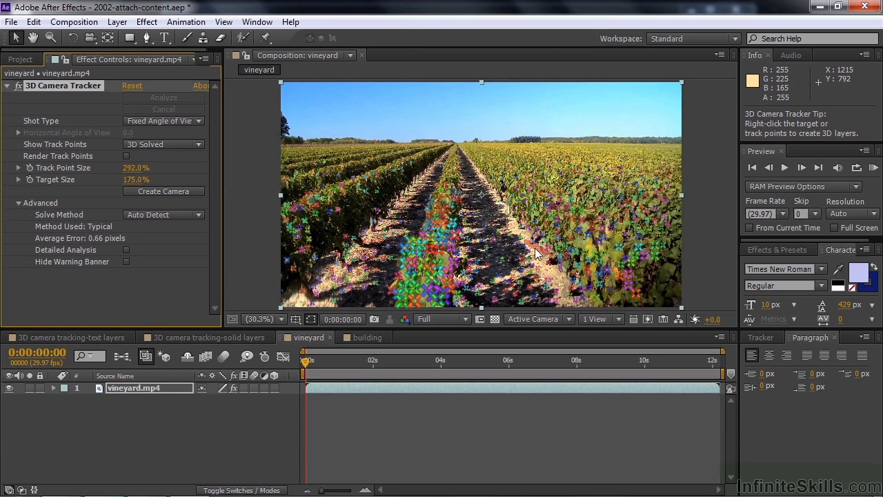
{"action": "left_click", "coordinate": [570, 259]}
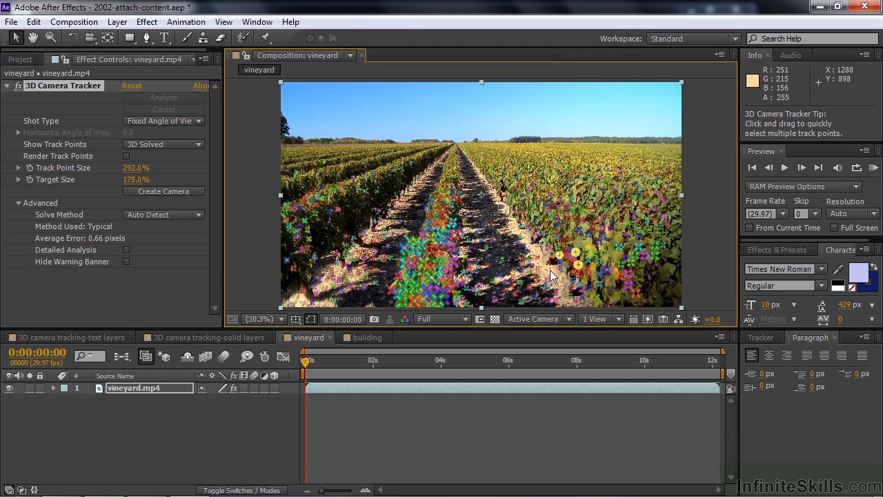
{"action": "left_click", "coordinate": [533, 247]}
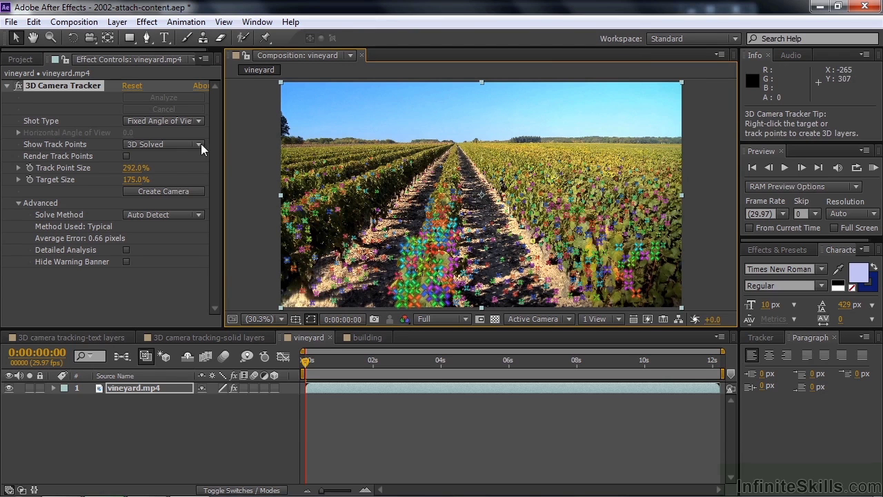
{"action": "left_click", "coordinate": [192, 308]}
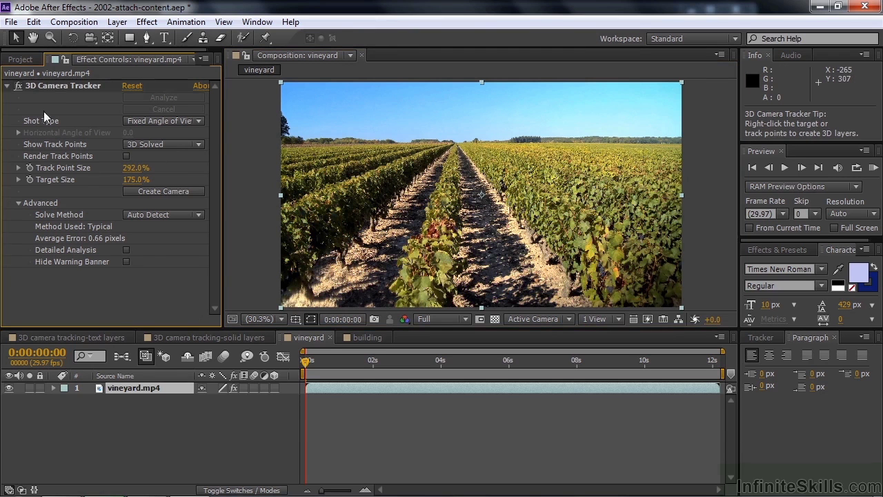
{"action": "left_click", "coordinate": [46, 87]}
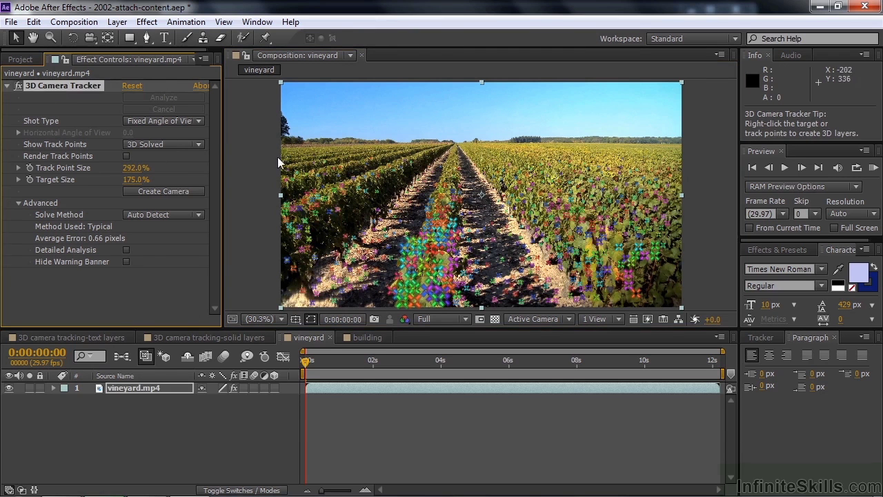
- Create a text layer and camera from three track points on the right-hand vines with a 300.6% target, and reveal the layers' keyframes
{"action": "left_click", "coordinate": [550, 225]}
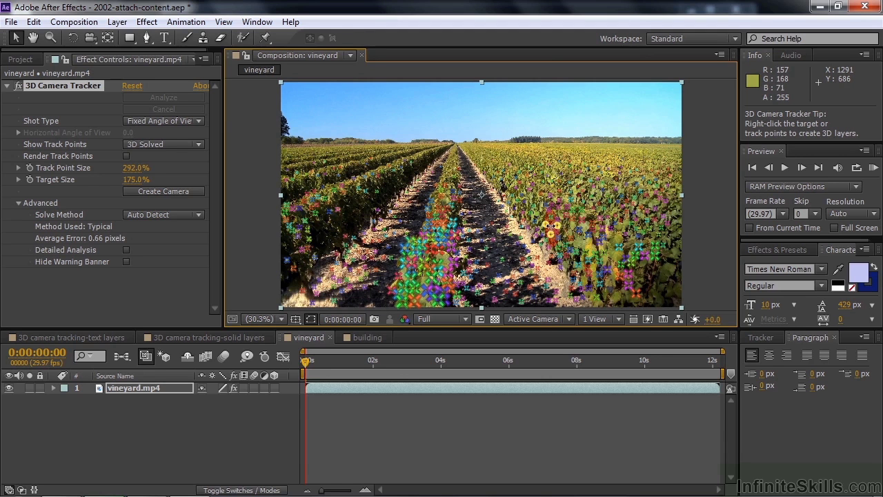
{"action": "left_click_drag", "start_coordinate": [551, 228], "coordinate": [561, 246]}
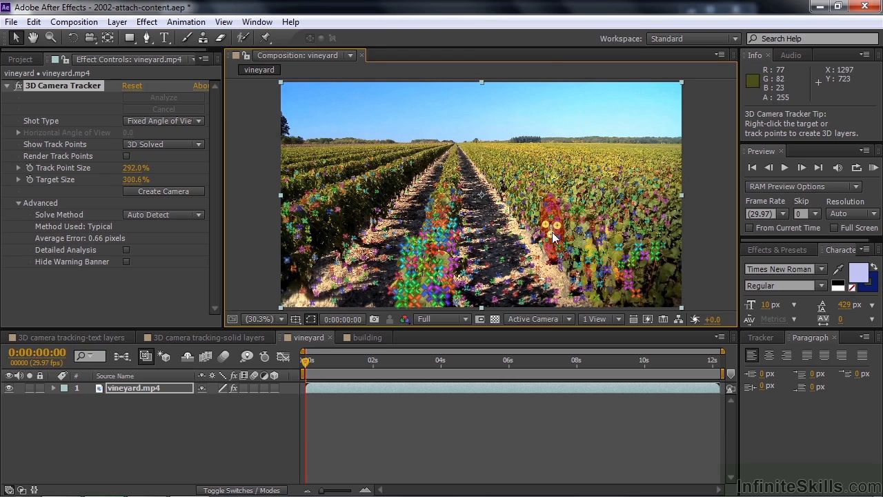
{"action": "right_click", "coordinate": [556, 230]}
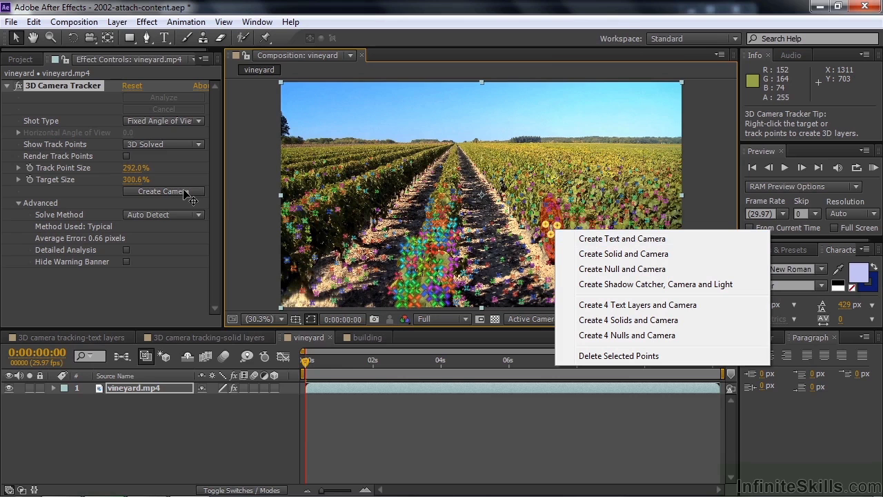
{"action": "left_click", "coordinate": [624, 240]}
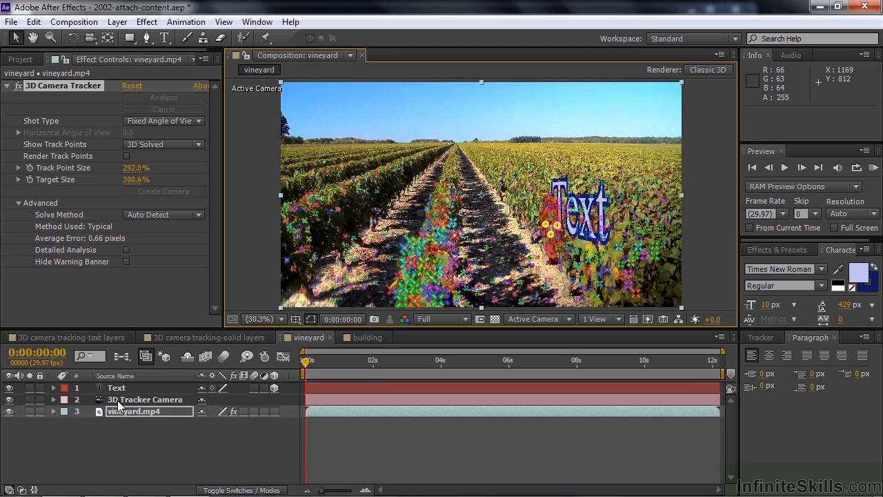
{"action": "left_click_drag", "start_coordinate": [138, 433], "coordinate": [124, 403]}
{"action": "key", "text": "u"}
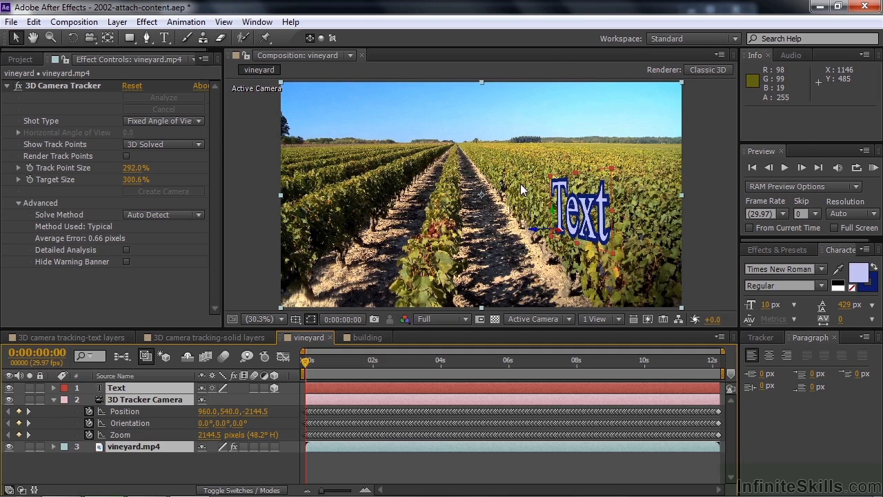
- Reveal the Text layer's rotation properties and rotate it to a Z orientation of 355.6° and a Z Rotation of 13°
{"action": "left_click", "coordinate": [129, 390]}
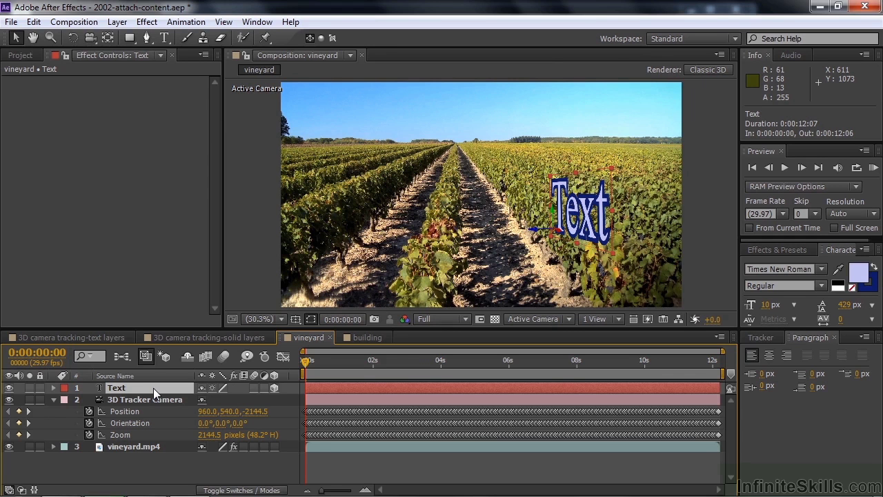
{"action": "key", "text": "r"}
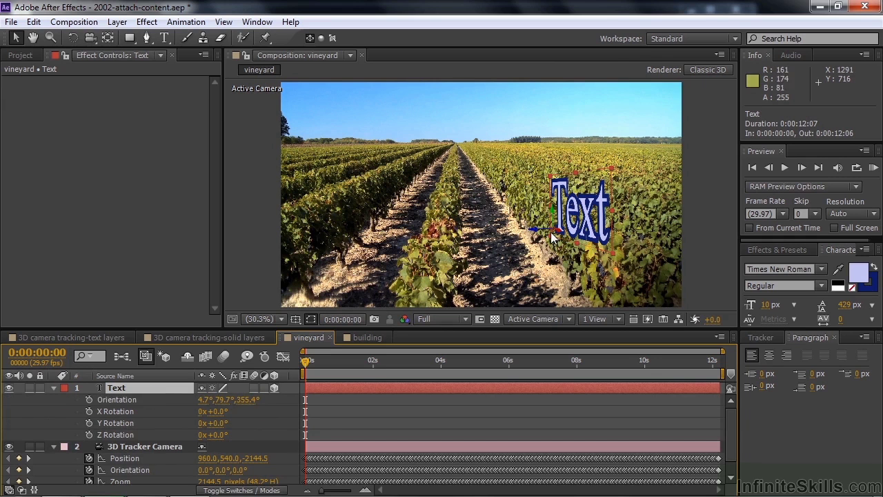
{"action": "left_click", "coordinate": [73, 37]}
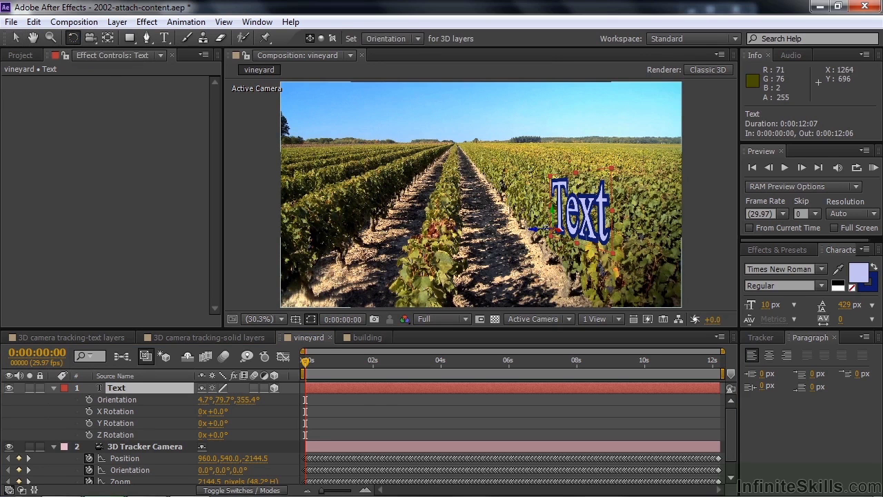
{"action": "mouse_move", "coordinate": [545, 228]}
{"action": "left_mouse_down"}
{"action": "mouse_move", "coordinate": [575, 239]}
{"action": "mouse_move", "coordinate": [531, 227]}
{"action": "mouse_move", "coordinate": [547, 228]}
{"action": "left_mouse_up"}
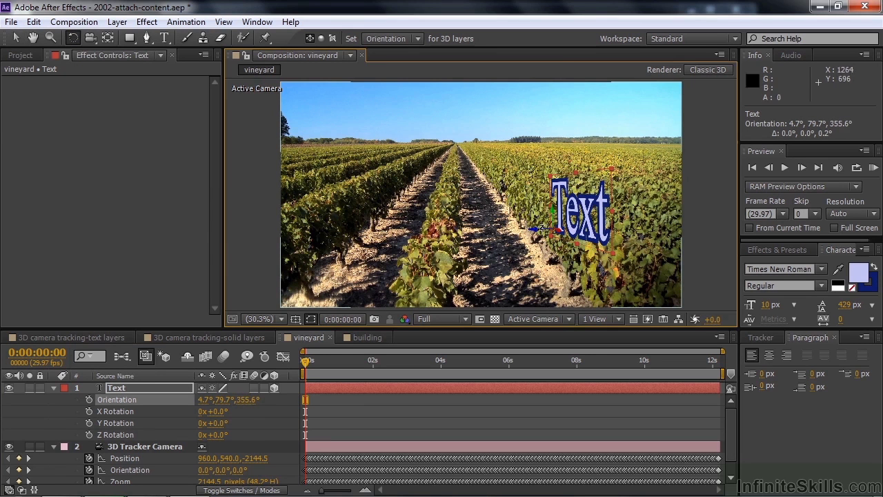
{"action": "left_click_drag", "start_coordinate": [211, 435], "coordinate": [223, 435]}
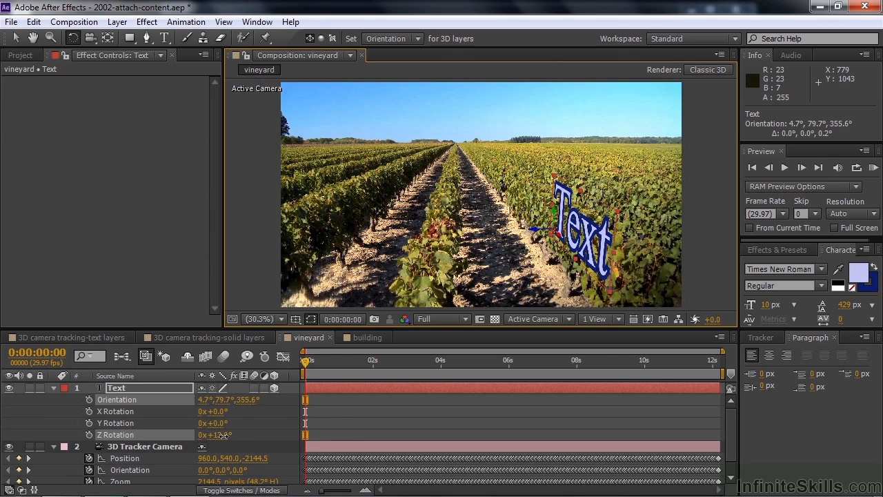
- Reveal the Text layer's scale as well, unlink its proportions, and widen only the X scale to 42120.2%
{"action": "left_click", "coordinate": [151, 389]}
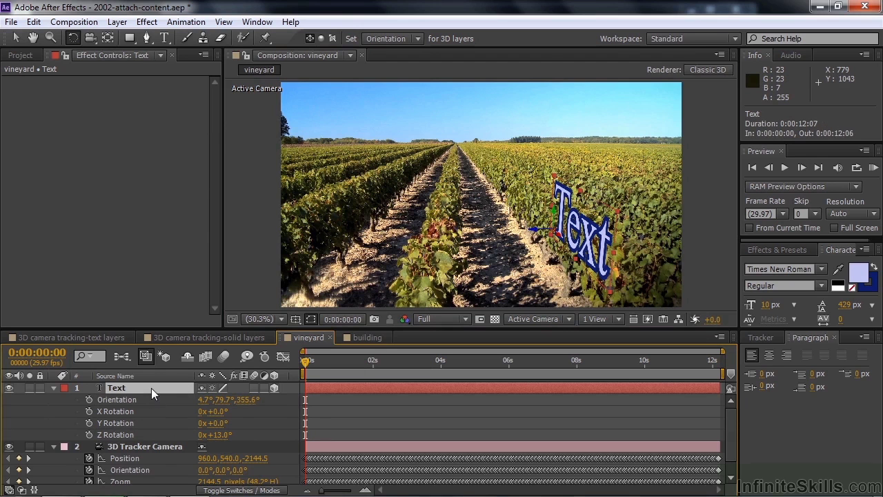
{"action": "key", "text": "shift+s"}
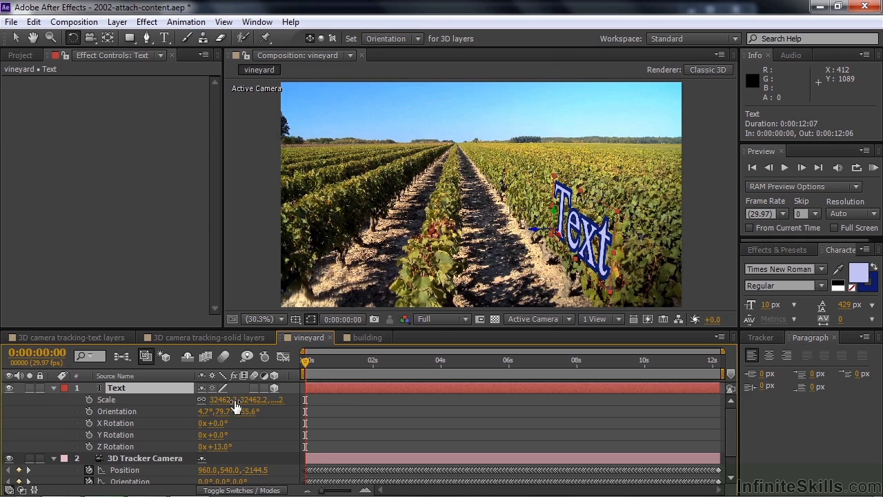
{"action": "left_click", "coordinate": [234, 403]}
{"action": "left_click", "coordinate": [201, 399]}
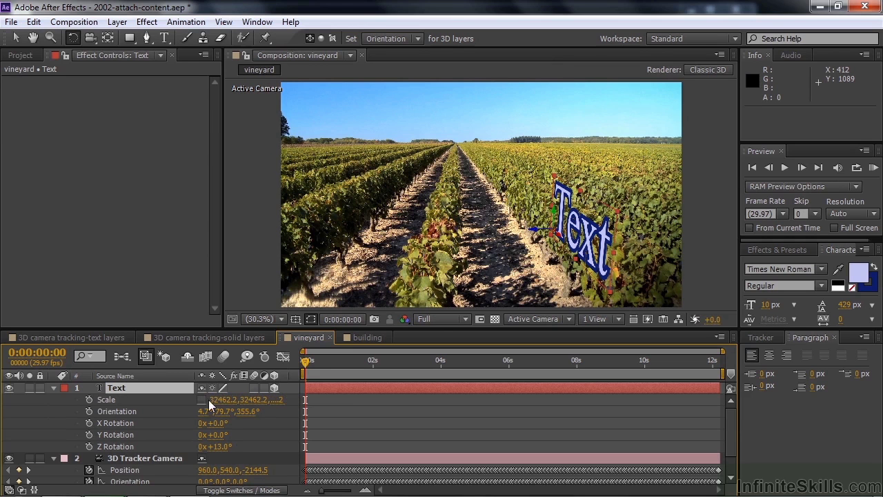
{"action": "left_click_drag", "start_coordinate": [220, 405], "coordinate": [856, 407]}
- Move the Text layer to about 3854, 1555, 21263 and replace its wording with Pinot
{"action": "key", "text": "v"}
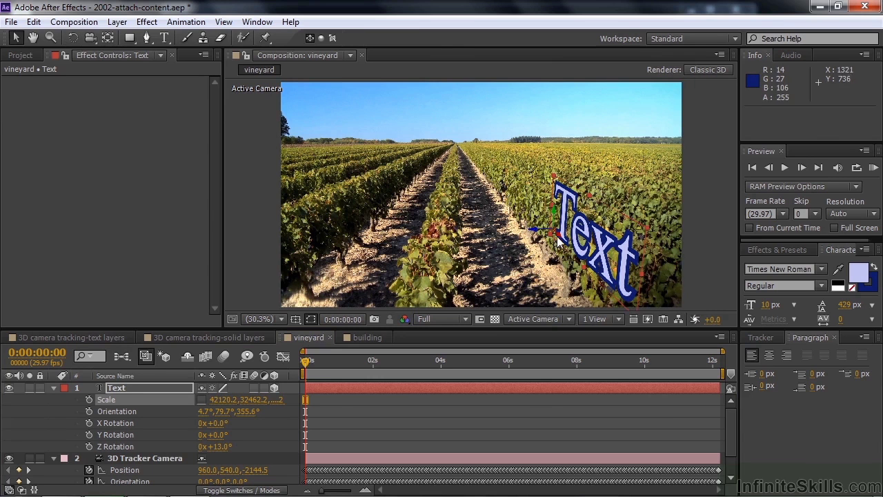
{"action": "left_click_drag", "start_coordinate": [560, 242], "coordinate": [450, 119]}
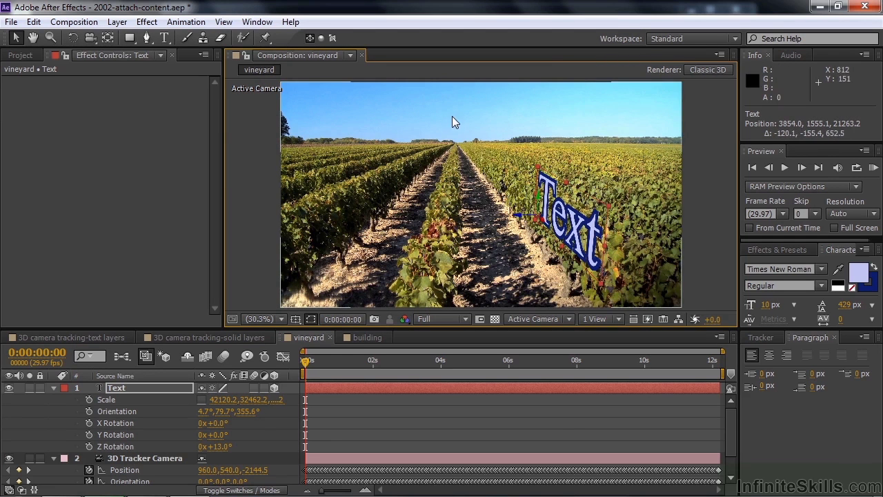
{"action": "double_click", "coordinate": [115, 388]}
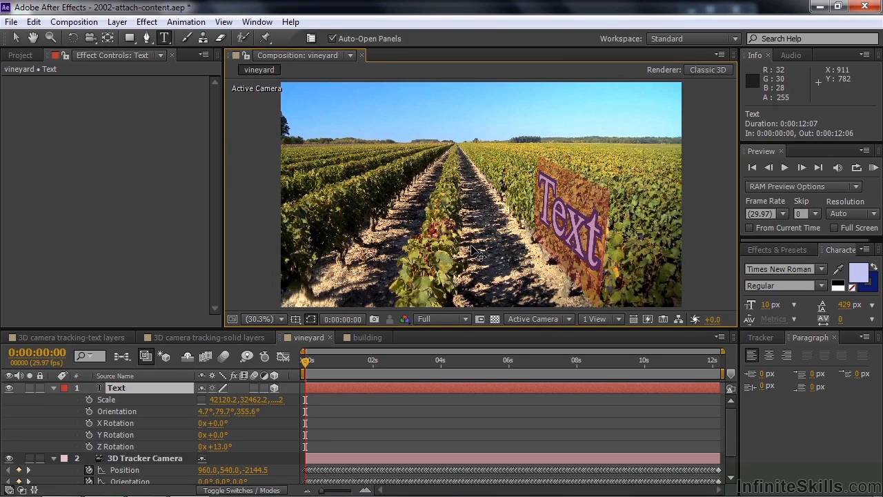
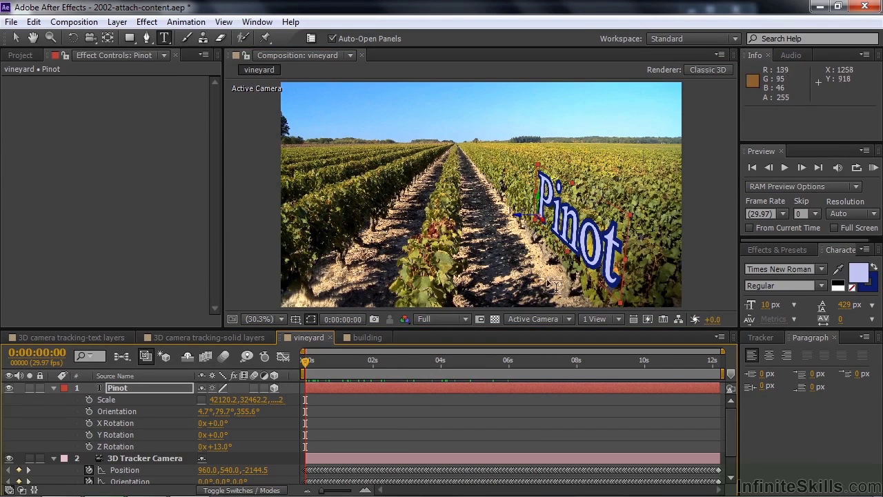
- Inspect the Pinot layer's placement from Custom View 1, zoomed out to 8.3%
{"action": "left_click", "coordinate": [566, 319]}
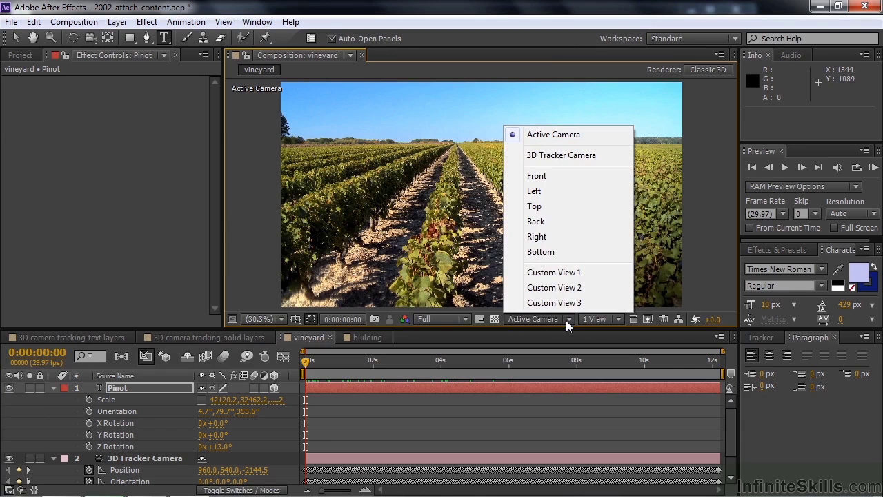
{"action": "left_click", "coordinate": [557, 274]}
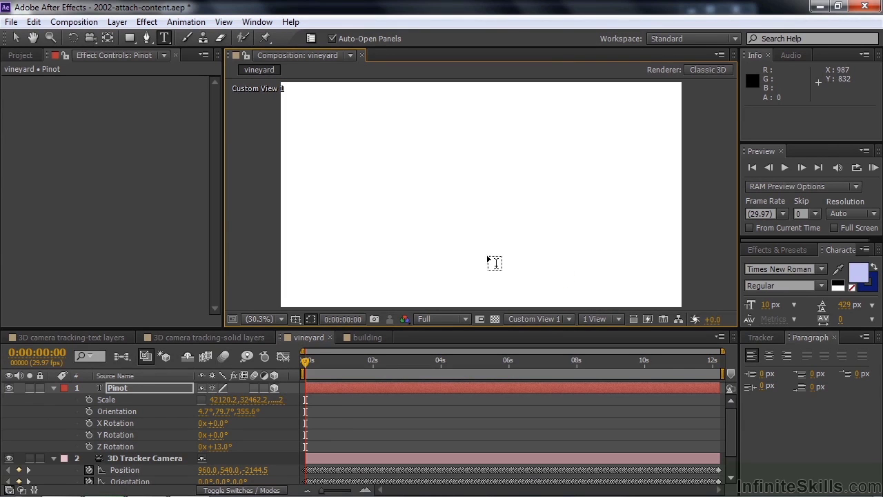
{"action": "scroll", "coordinate": [487, 261], "scroll_direction": "down", "scroll_amount": 2}
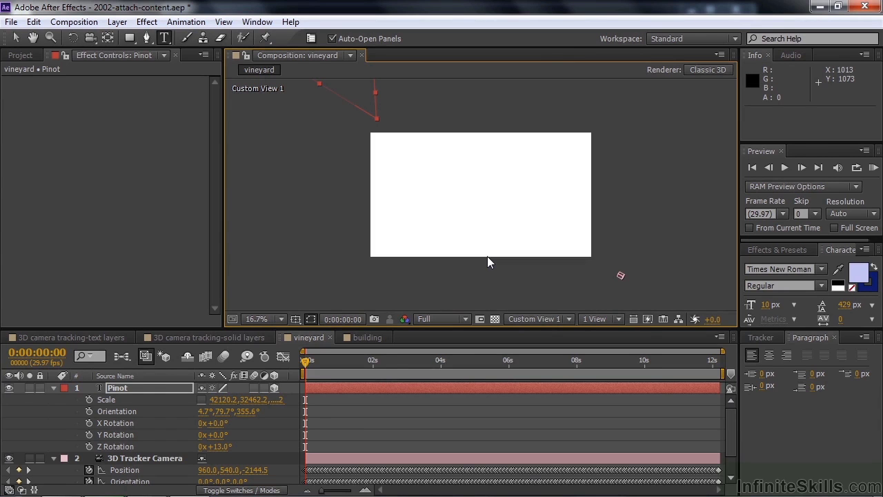
{"action": "scroll", "coordinate": [487, 261], "scroll_direction": "down", "scroll_amount": 2}
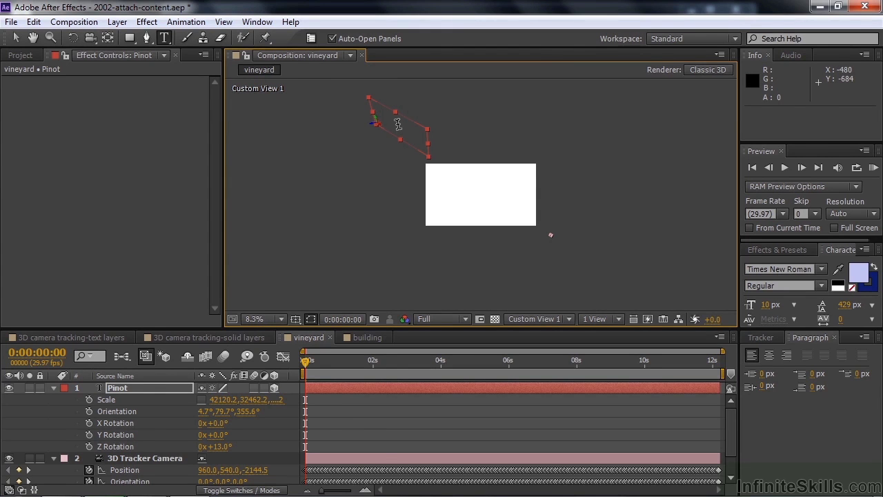
- Examine the Pinot layer in the Left view at 2.1% zoom, and return to the Active Camera view fitted to the window
{"action": "left_click", "coordinate": [569, 320]}
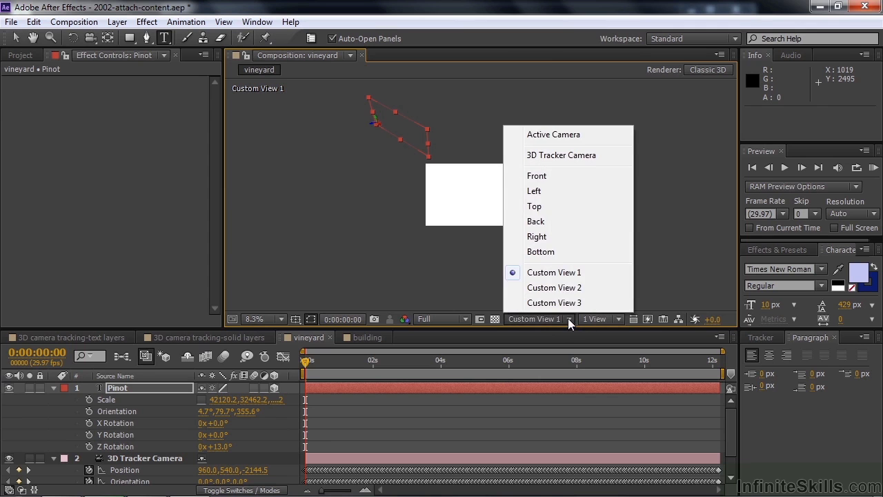
{"action": "left_click", "coordinate": [548, 191]}
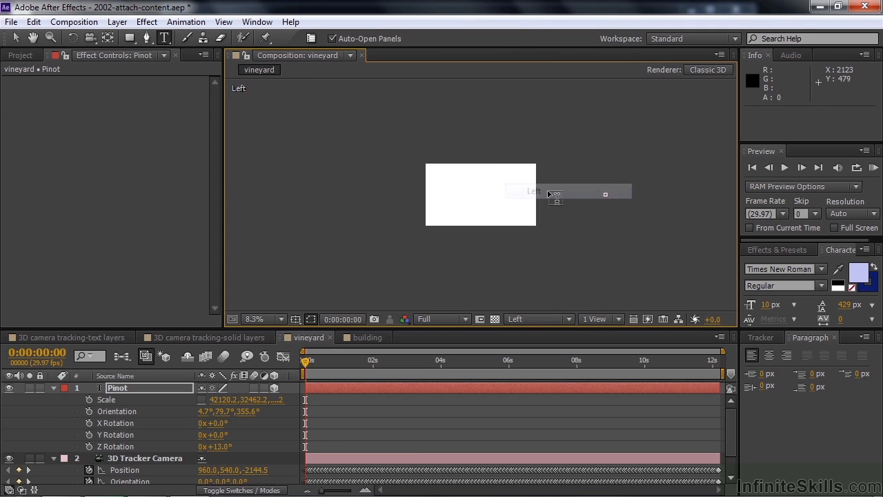
{"action": "left_click", "coordinate": [115, 388]}
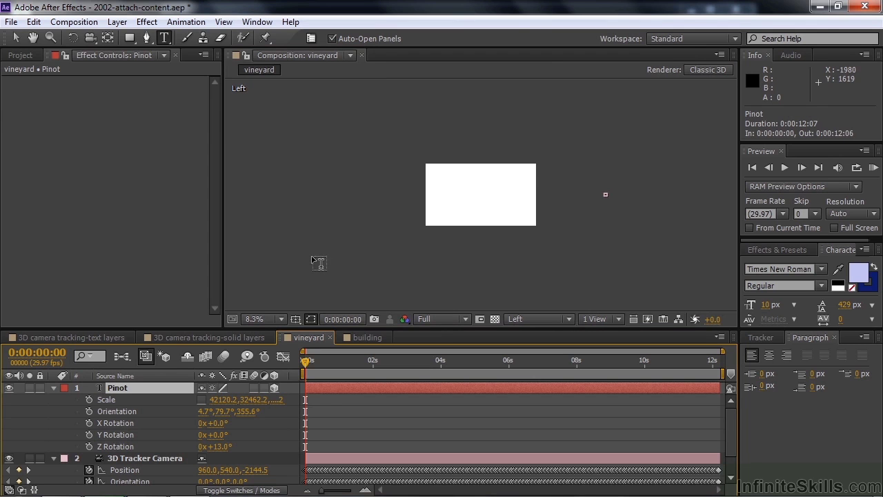
{"action": "key", "text": "comma"}
{"action": "key", "text": "comma"}
{"action": "key", "text": "comma"}
{"action": "key", "text": "comma"}
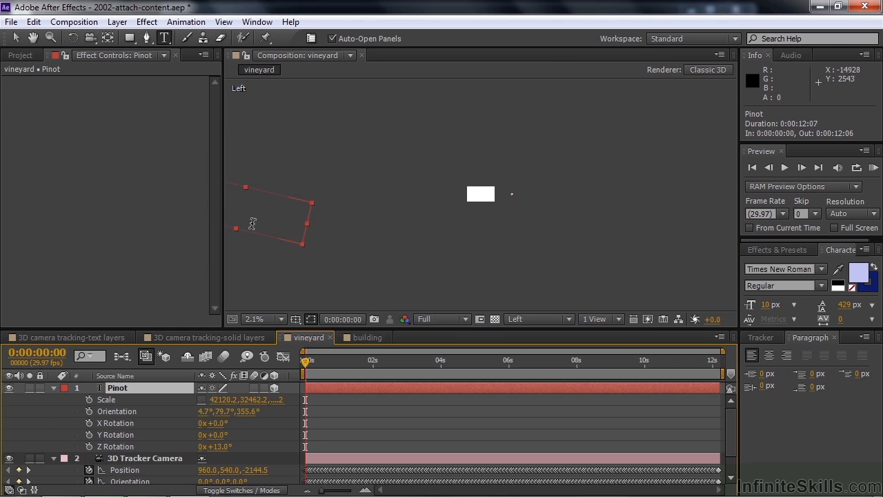
{"action": "left_click", "coordinate": [570, 320]}
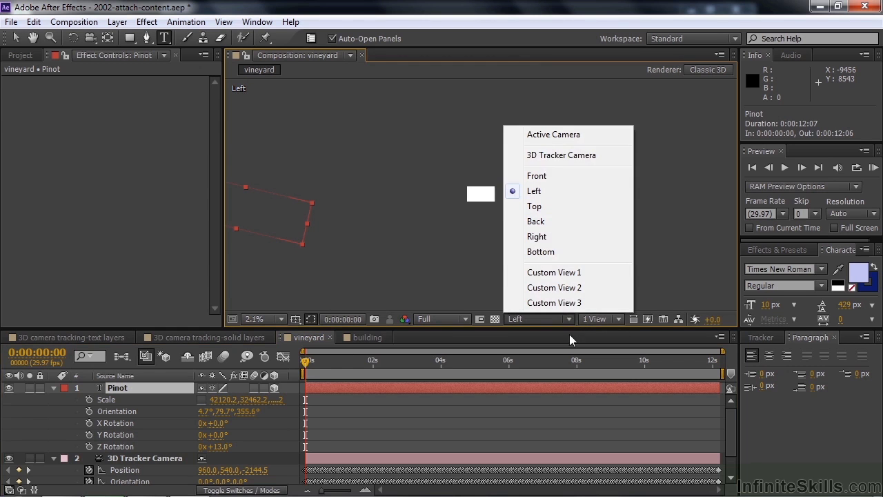
{"action": "left_click", "coordinate": [550, 138]}
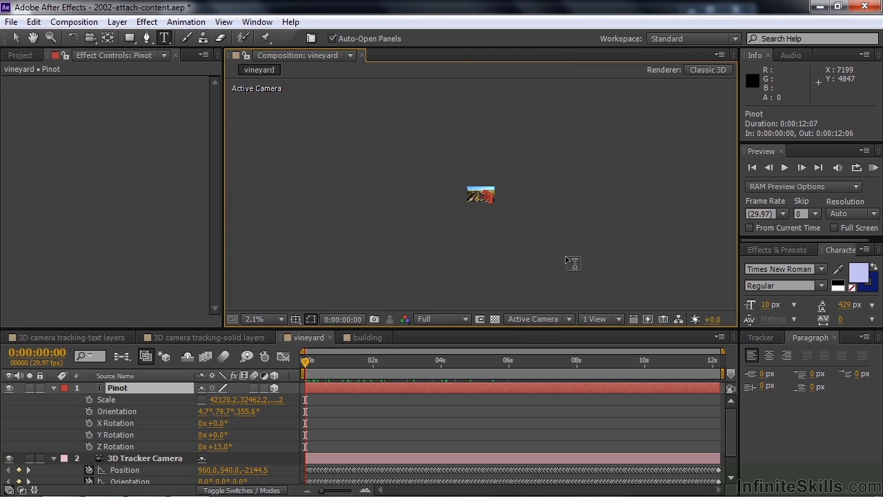
{"action": "key", "text": "shift+slash"}
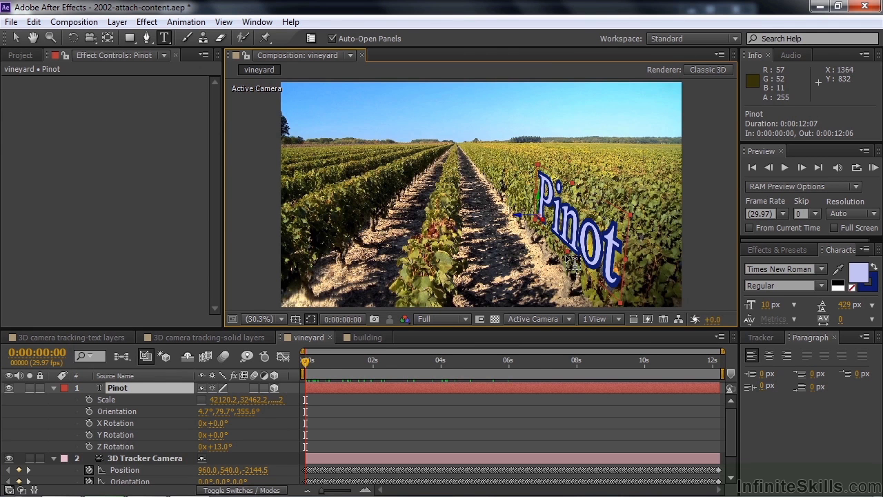
- At 0:00:06:18, create a text layer from three 3D Camera Tracker points on the side of the vine row left of the path
{"action": "left_click_drag", "start_coordinate": [306, 362], "coordinate": [527, 363]}
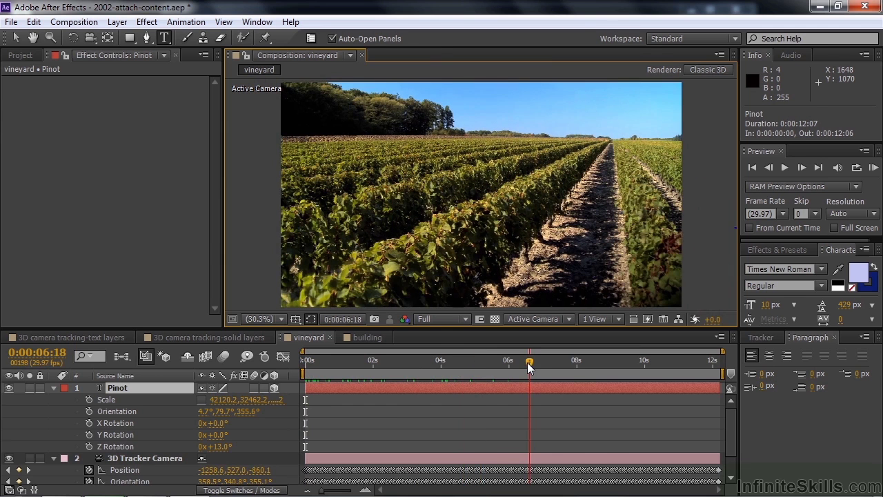
{"action": "scroll", "coordinate": [176, 448], "scroll_direction": "down", "scroll_amount": 2}
{"action": "left_click", "coordinate": [133, 477]}
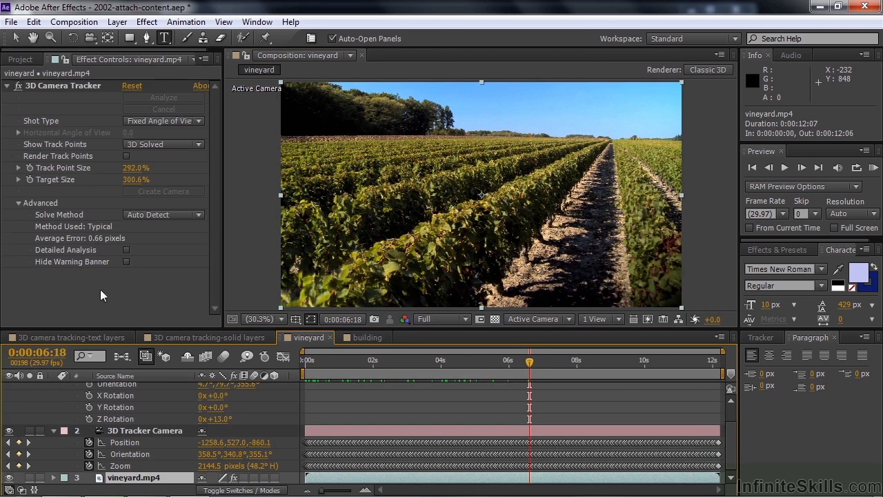
{"action": "left_click", "coordinate": [55, 87]}
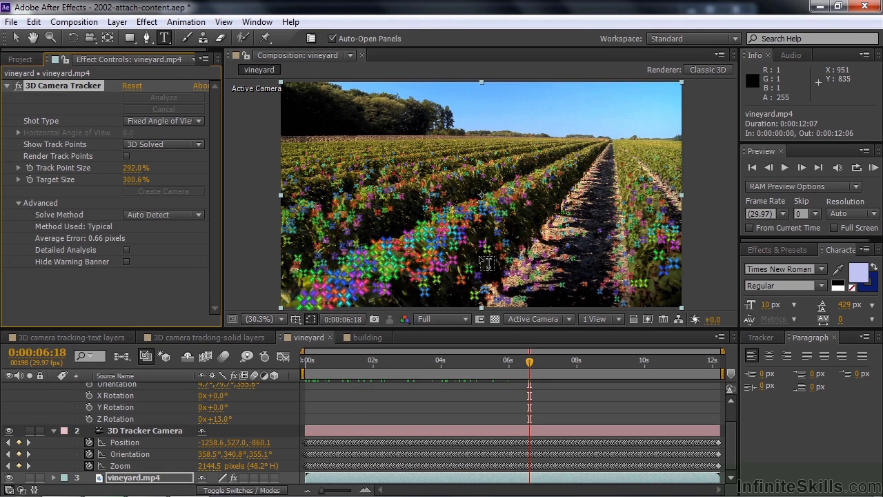
{"action": "key", "text": "v"}
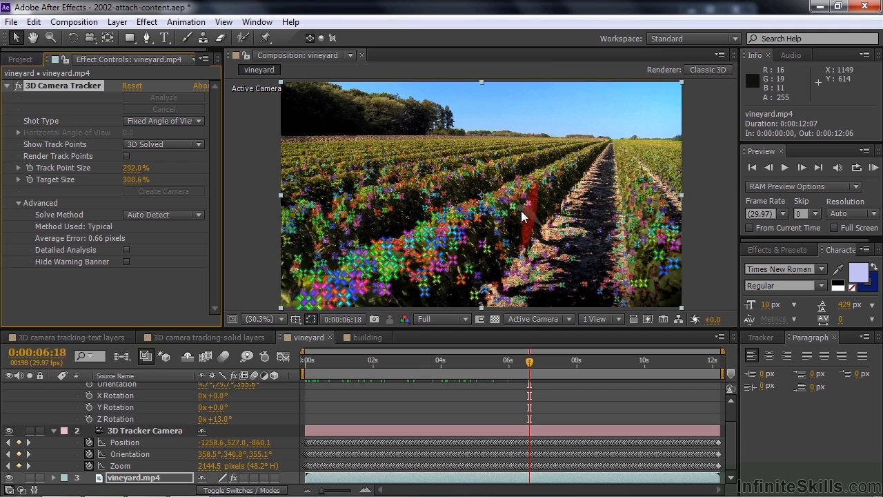
{"action": "left_click", "coordinate": [488, 242]}
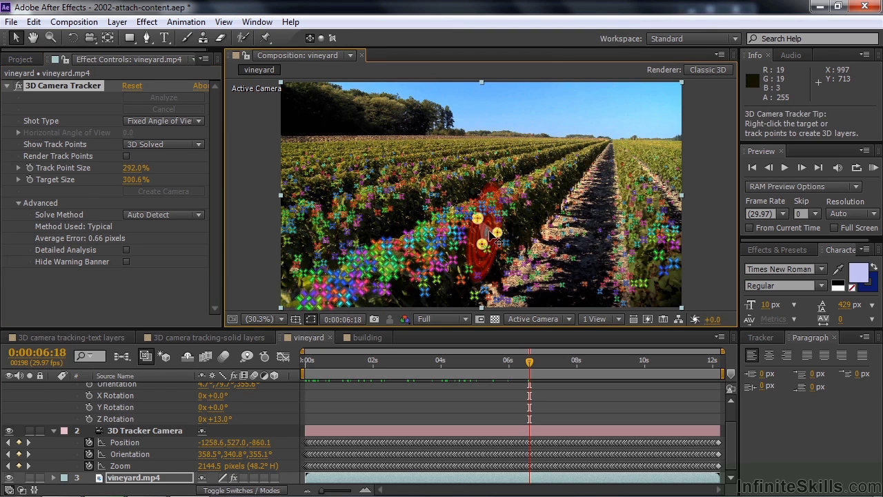
{"action": "right_click", "coordinate": [497, 233]}
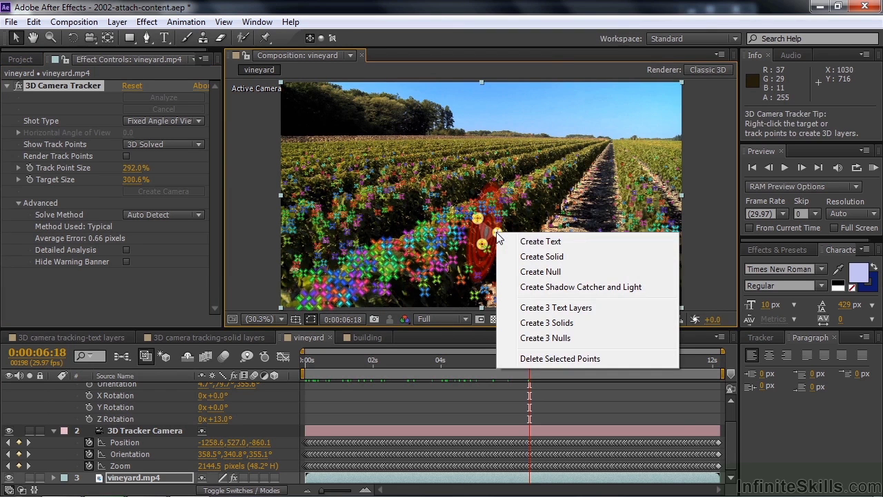
{"action": "left_click", "coordinate": [546, 241]}
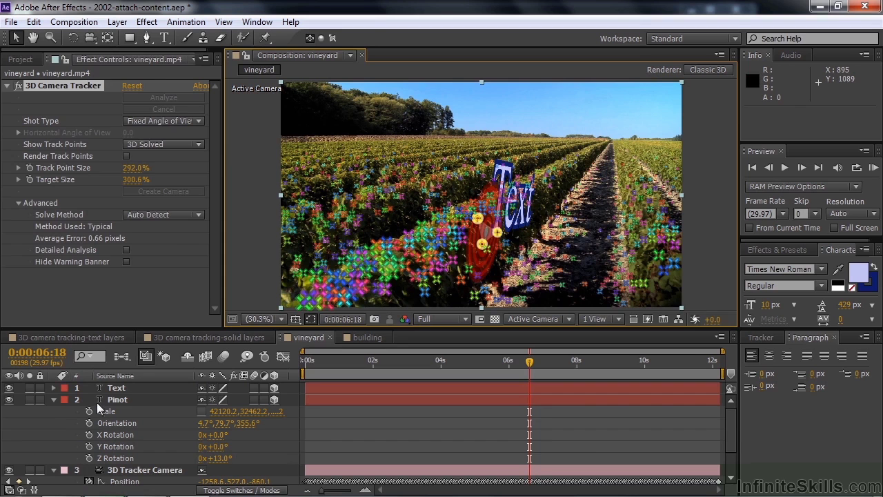
- Rotate the new Text layer to a Z Rotation of -9° and an X Rotation of -4°, and lower it to about -5766, 3272, 12862
{"action": "left_click", "coordinate": [112, 388]}
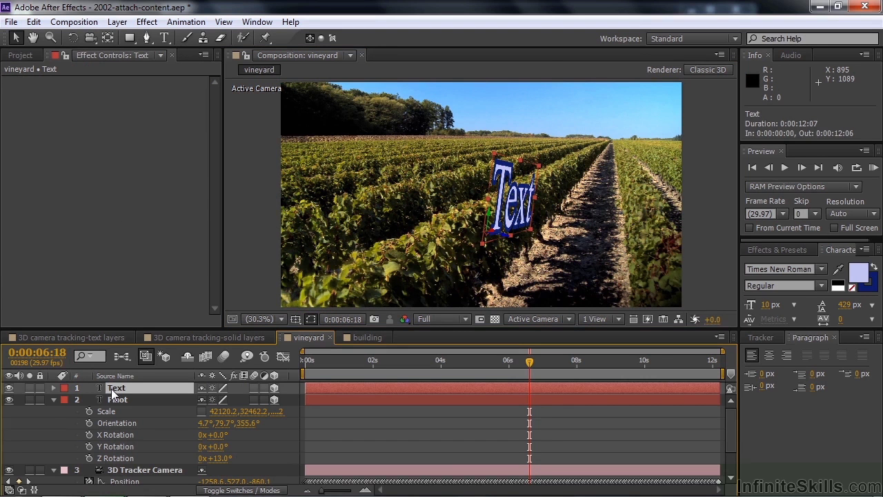
{"action": "key", "text": "r"}
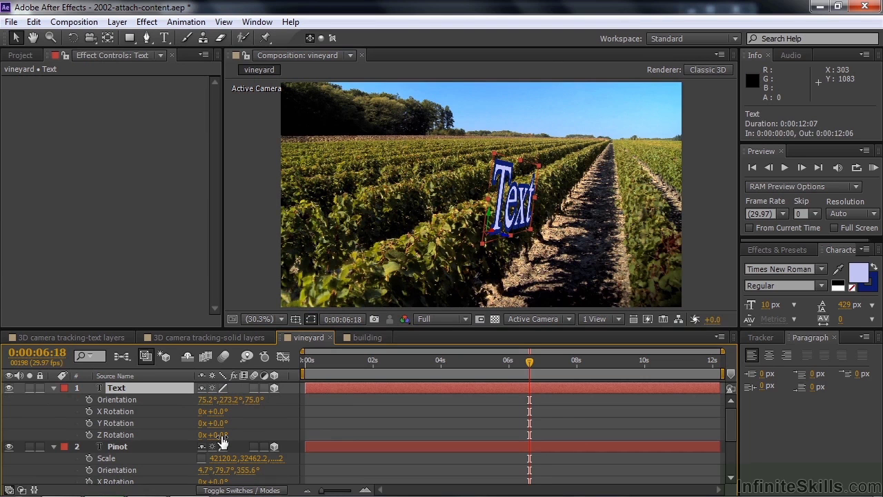
{"action": "left_click_drag", "start_coordinate": [215, 435], "coordinate": [197, 434]}
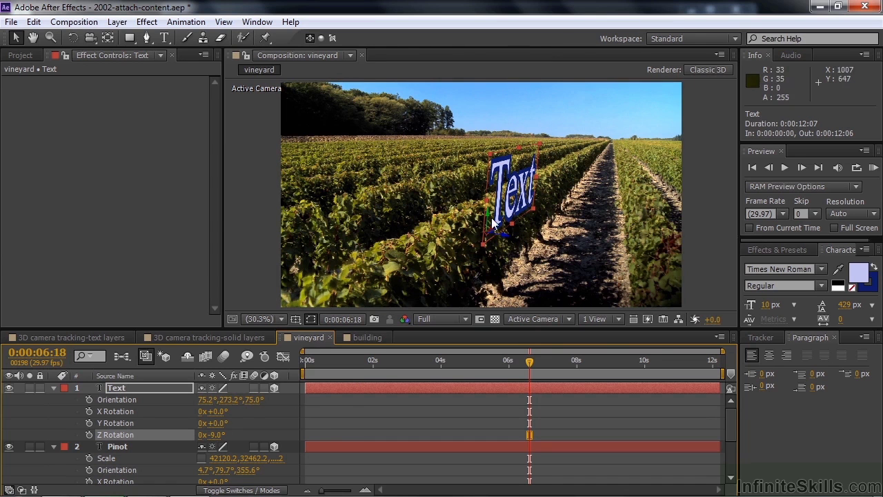
{"action": "left_click_drag", "start_coordinate": [493, 219], "coordinate": [492, 268]}
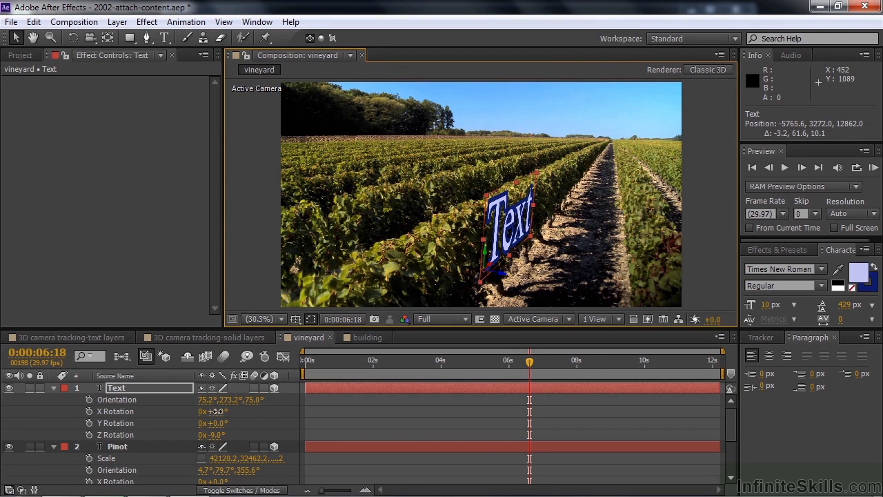
{"action": "left_click_drag", "start_coordinate": [216, 411], "coordinate": [212, 412]}
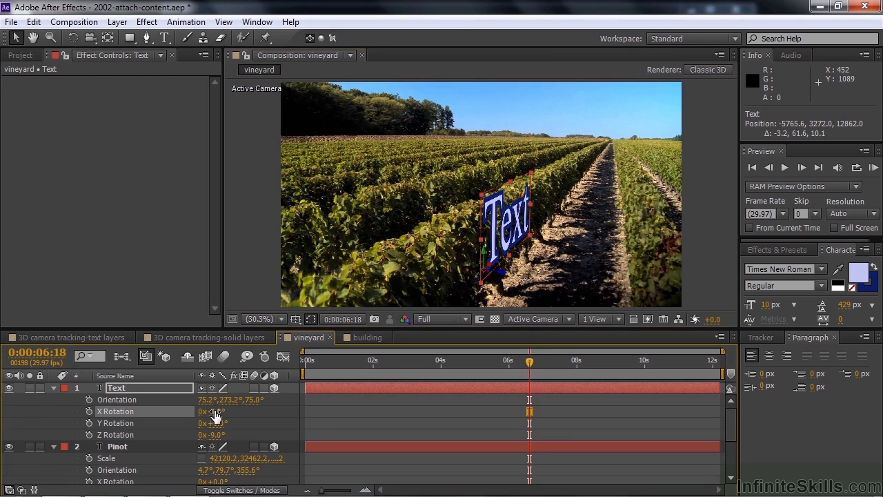
- Replace the new Text layer's wording with Merlot and check both texts in the footage at 0:00:04:03
{"action": "double_click", "coordinate": [112, 388]}
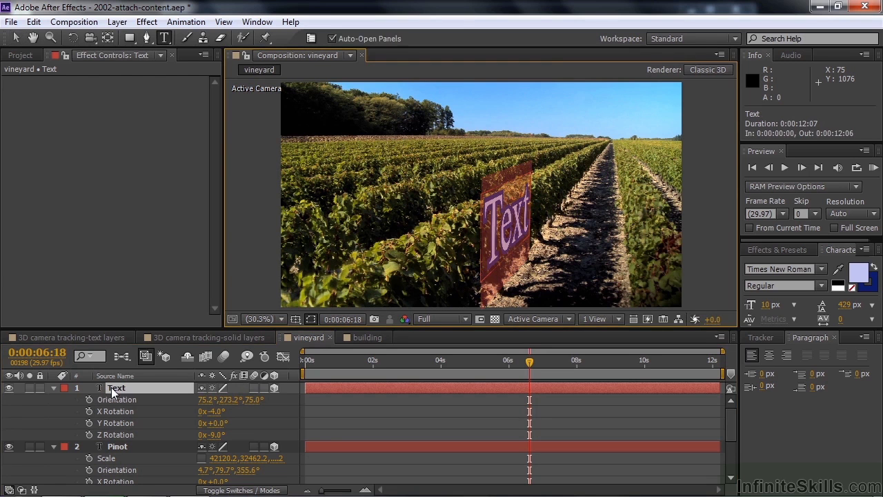
{"action": "type", "text": "Merlot"}
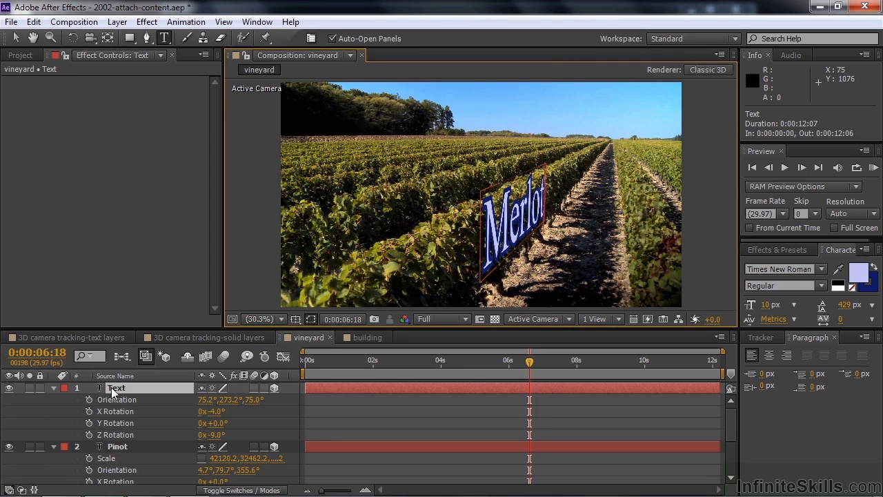
{"action": "left_click_drag", "start_coordinate": [529, 361], "coordinate": [443, 351]}
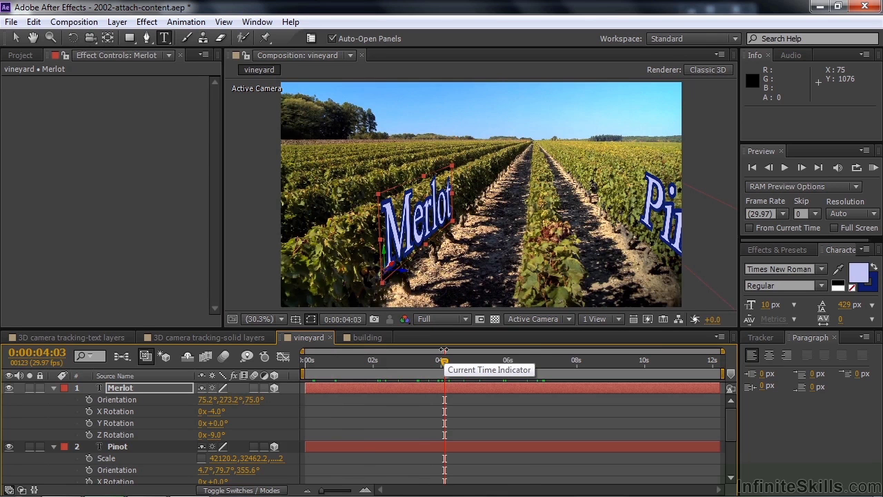
- Open the building composition, hide its Parent column, and show the layer switches instead of the modes
{"action": "left_click", "coordinate": [368, 337]}
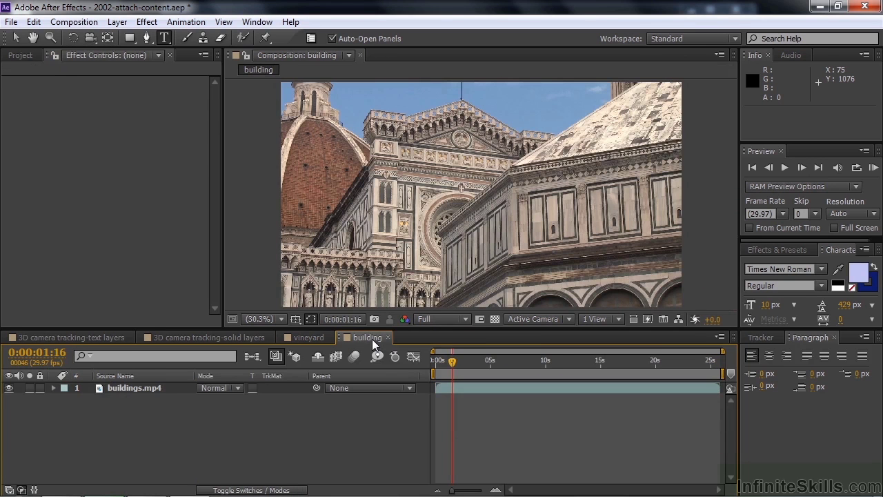
{"action": "right_click", "coordinate": [384, 376]}
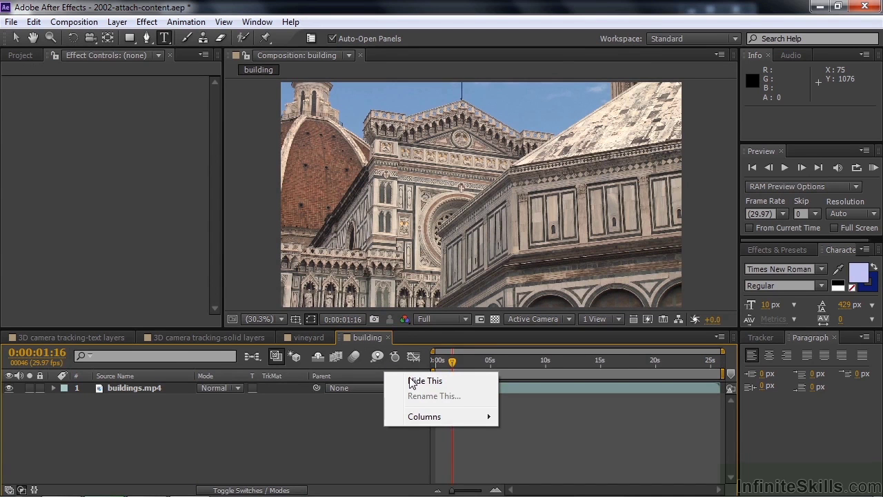
{"action": "left_click", "coordinate": [412, 382]}
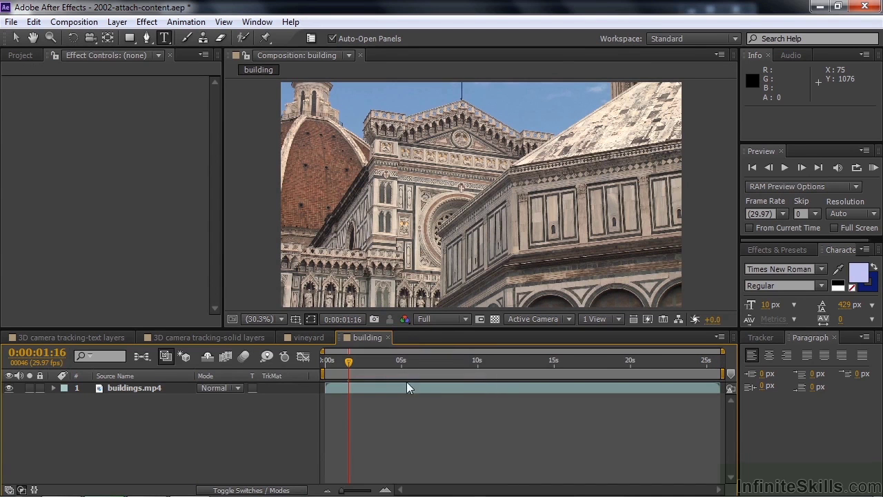
{"action": "left_click", "coordinate": [250, 490]}
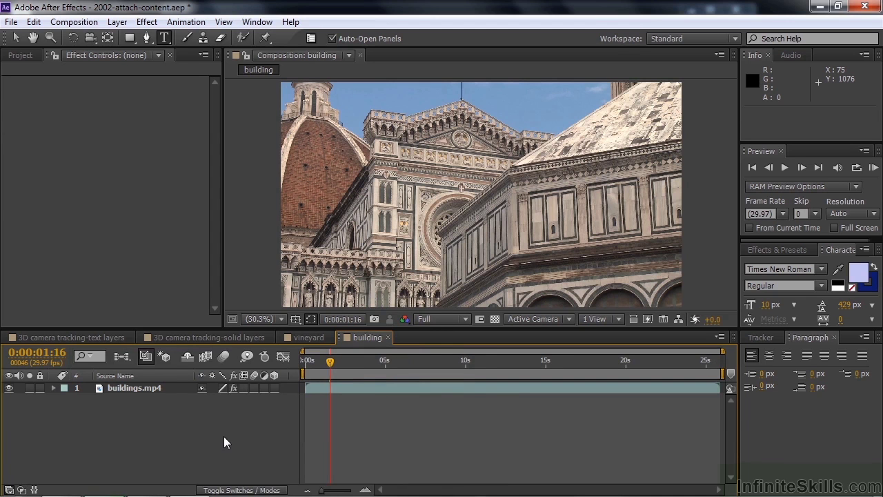
- Display the 3D Camera Tracker points of buildings.mp4 and reduce the tracker's Target Size to 31%
{"action": "left_click", "coordinate": [123, 385]}
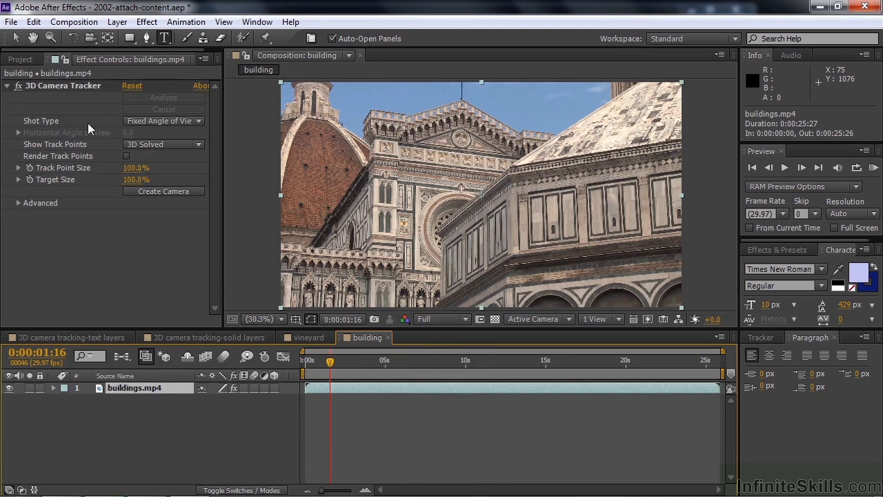
{"action": "left_click", "coordinate": [58, 85]}
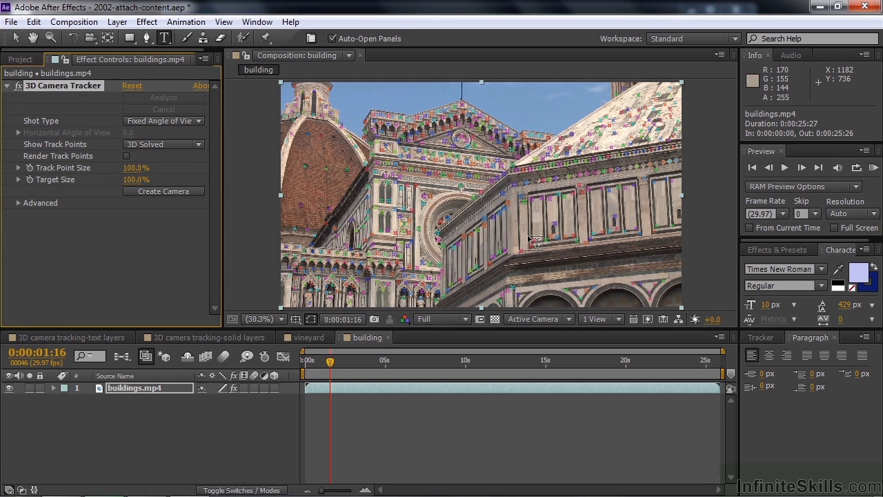
{"action": "key", "text": "v"}
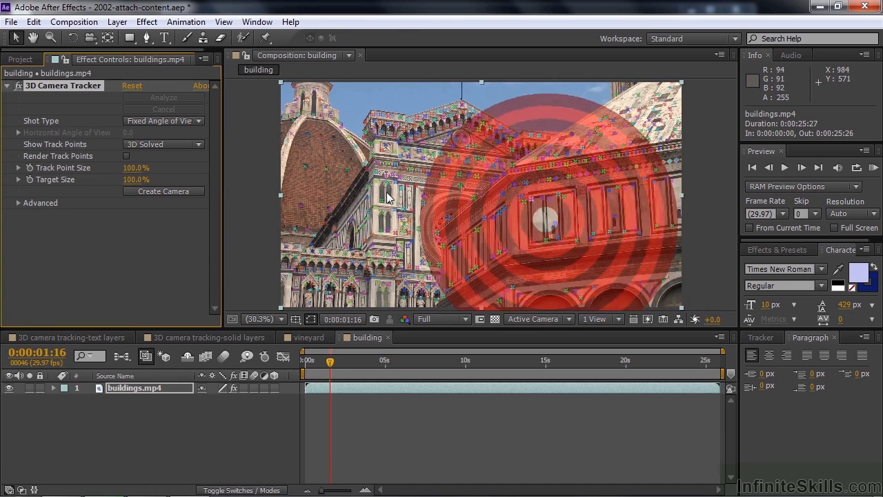
{"action": "left_click_drag", "start_coordinate": [136, 182], "coordinate": [94, 187]}
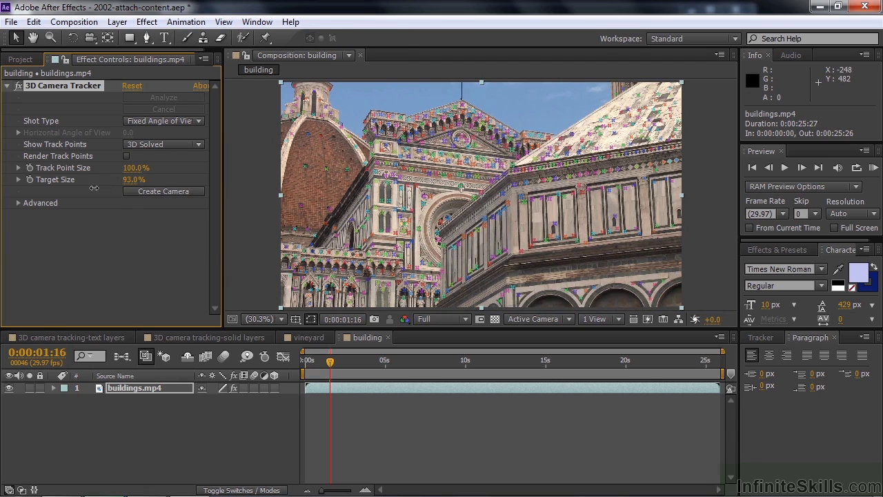
- Create a solid and camera from three track points around the panel on the octagonal building's front wall
{"action": "left_click", "coordinate": [570, 204]}
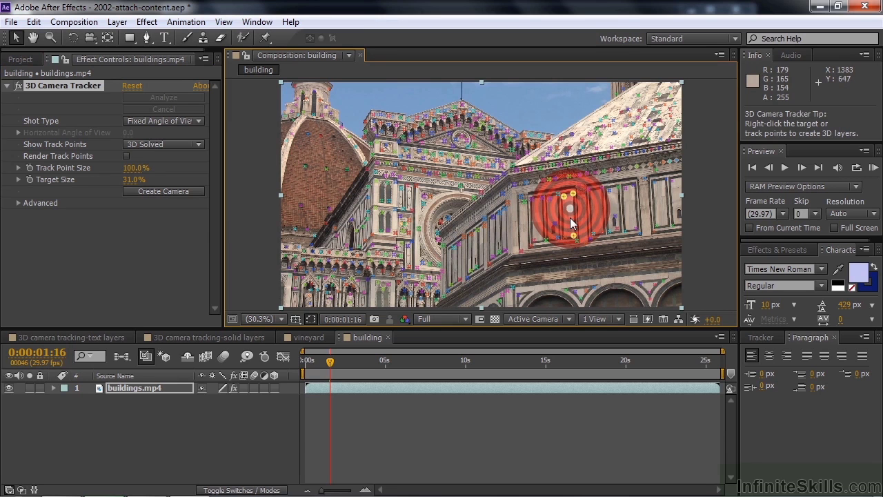
{"action": "right_click", "coordinate": [567, 197]}
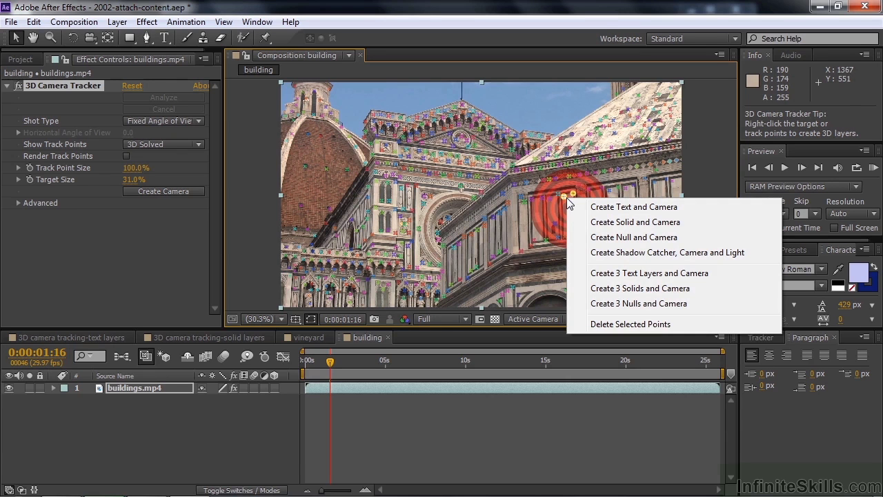
{"action": "left_click", "coordinate": [611, 225]}
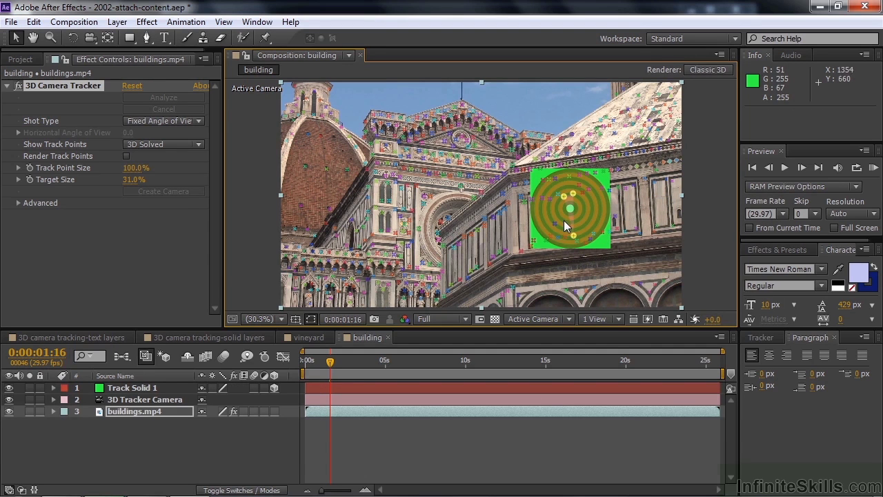
- Scale Track Solid 1 to 71% and move it over the wall panel, to about 1287.8, 639.6, -74.6
{"action": "left_click", "coordinate": [124, 390]}
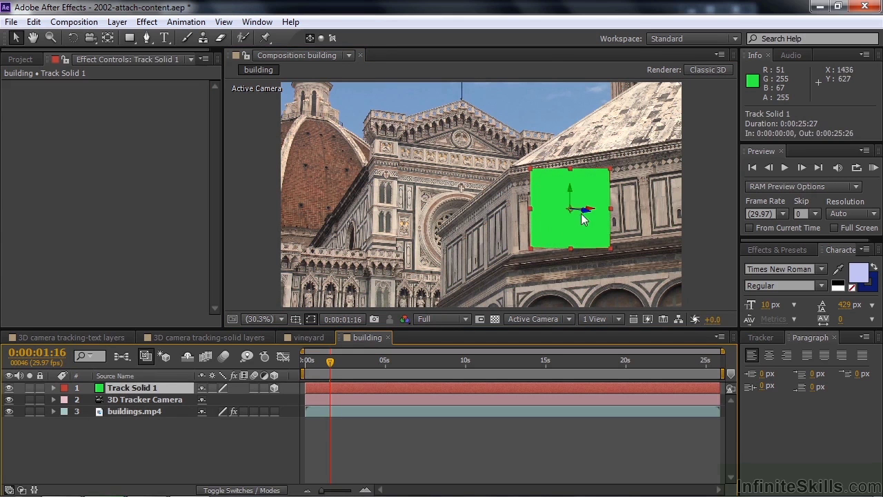
{"action": "left_click_drag", "start_coordinate": [592, 210], "coordinate": [584, 215]}
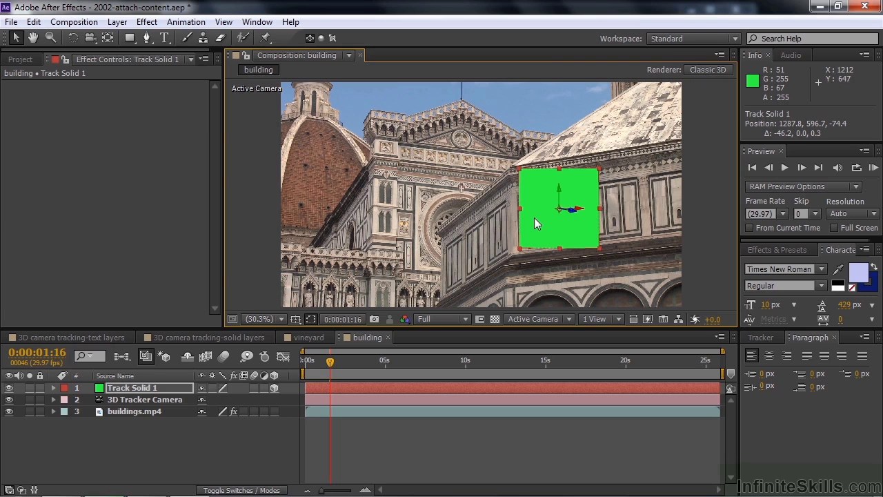
{"action": "left_click", "coordinate": [145, 391]}
{"action": "key", "text": "s"}
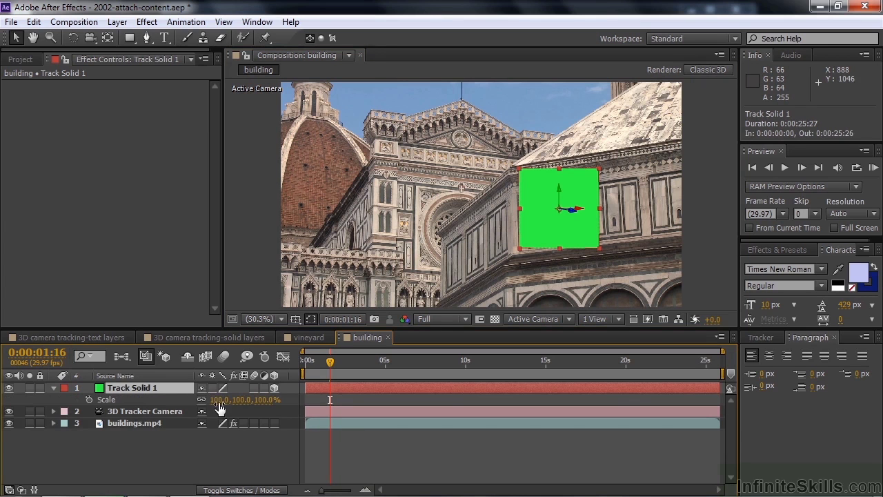
{"action": "left_click_drag", "start_coordinate": [218, 400], "coordinate": [201, 402]}
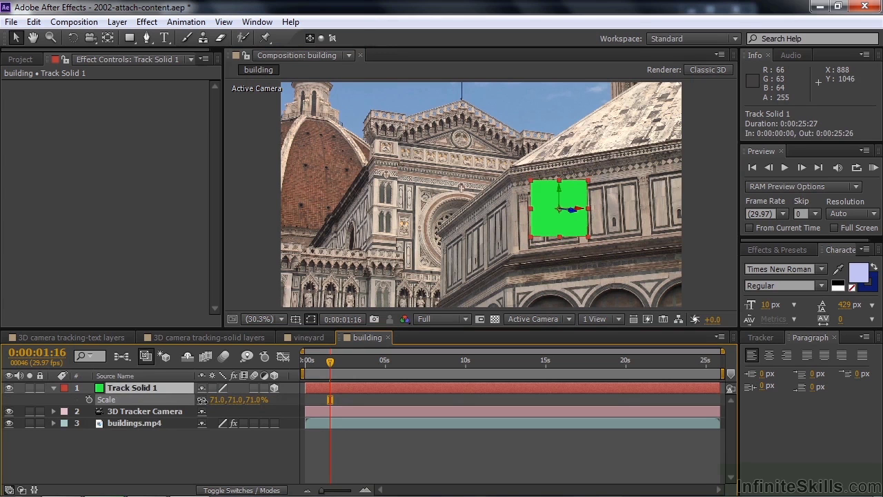
{"action": "left_click_drag", "start_coordinate": [561, 193], "coordinate": [561, 203]}
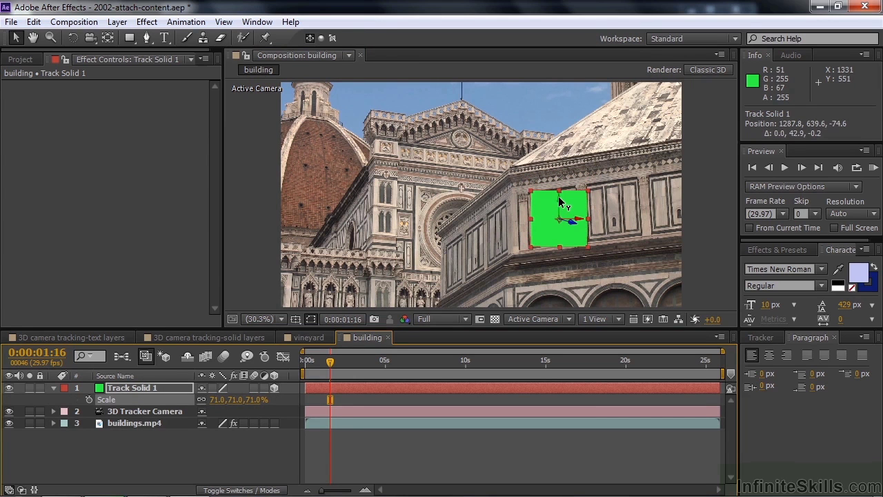
- Find the Corner Pin effect and apply it to Track Solid 1
{"action": "left_click", "coordinate": [774, 250]}
{"action": "left_click", "coordinate": [775, 264]}
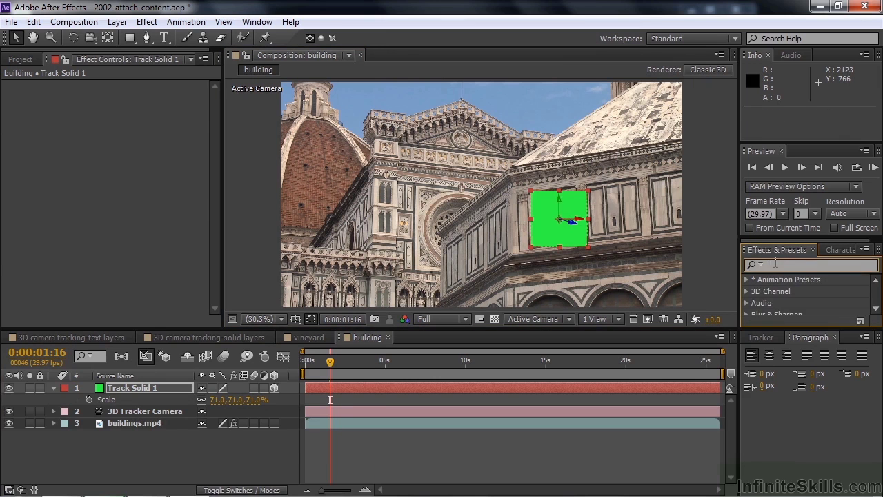
{"action": "type", "text": "corner pin"}
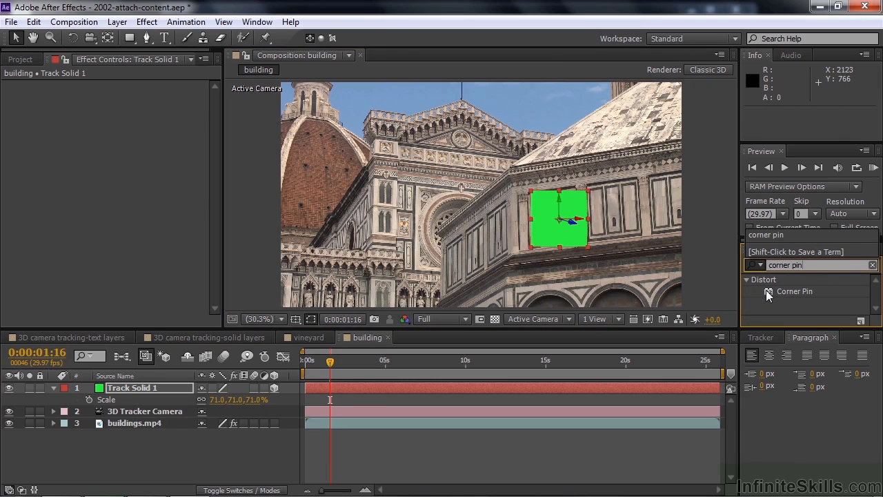
{"action": "left_click_drag", "start_coordinate": [767, 291], "coordinate": [536, 224]}
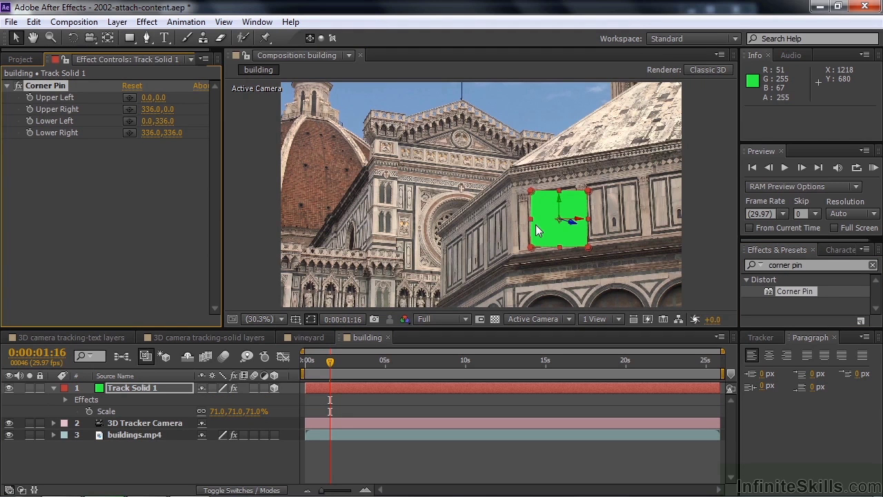
- Pin the solid's upper right corner at about 254.7, 0, lower right at 267.4, 284.4 and lower left at 2.5, 315 to fit the panel
{"action": "key", "text": "period"}
{"action": "key", "text": "period"}
{"action": "key", "text": "period"}
{"action": "key", "text": "h"}
{"action": "left_click_drag", "start_coordinate": [578, 198], "coordinate": [278, 135]}
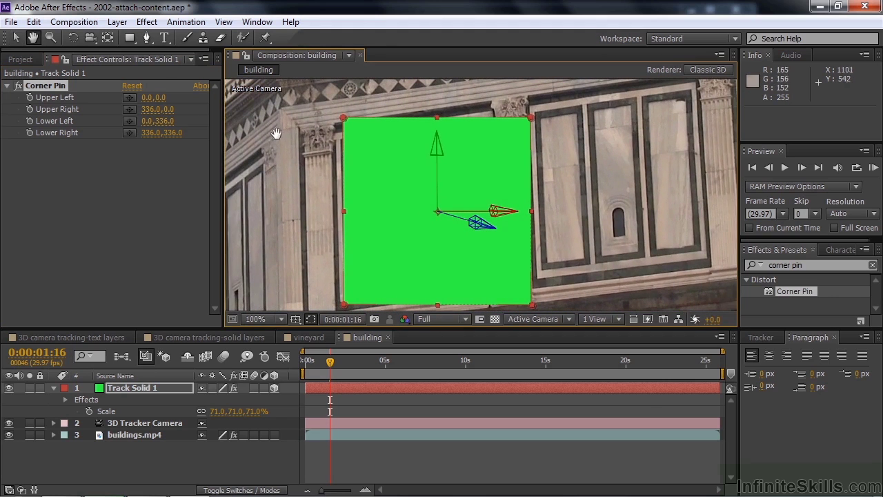
{"action": "key", "text": "v"}
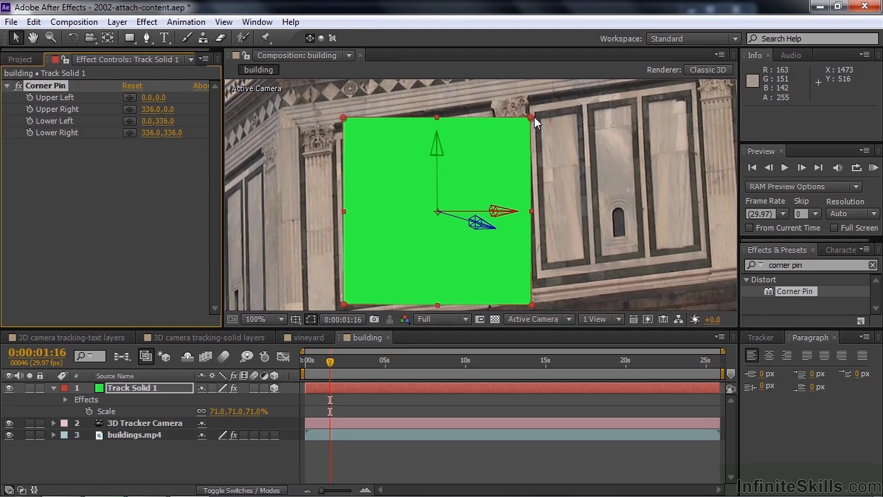
{"action": "left_click_drag", "start_coordinate": [532, 117], "coordinate": [487, 117]}
{"action": "left_click_drag", "start_coordinate": [535, 305], "coordinate": [497, 276]}
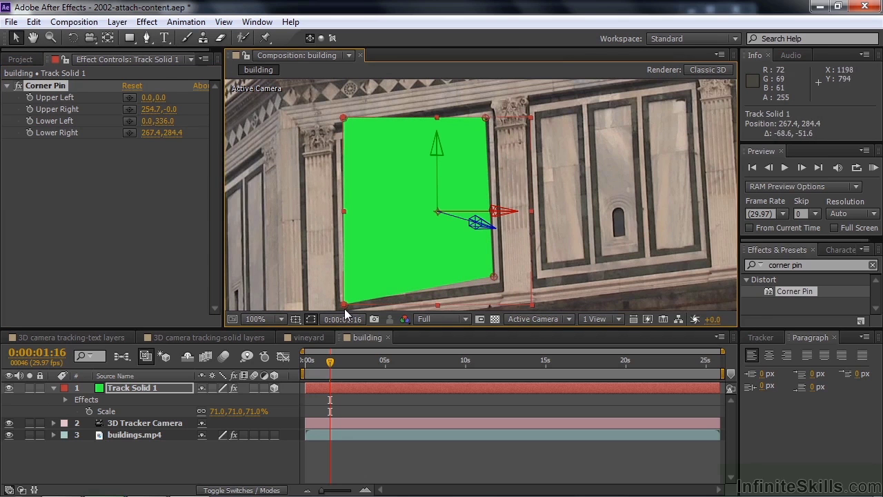
{"action": "mouse_move", "coordinate": [347, 305]}
{"action": "left_mouse_down"}
{"action": "mouse_move", "coordinate": [363, 293]}
{"action": "mouse_move", "coordinate": [346, 296]}
{"action": "left_mouse_up"}
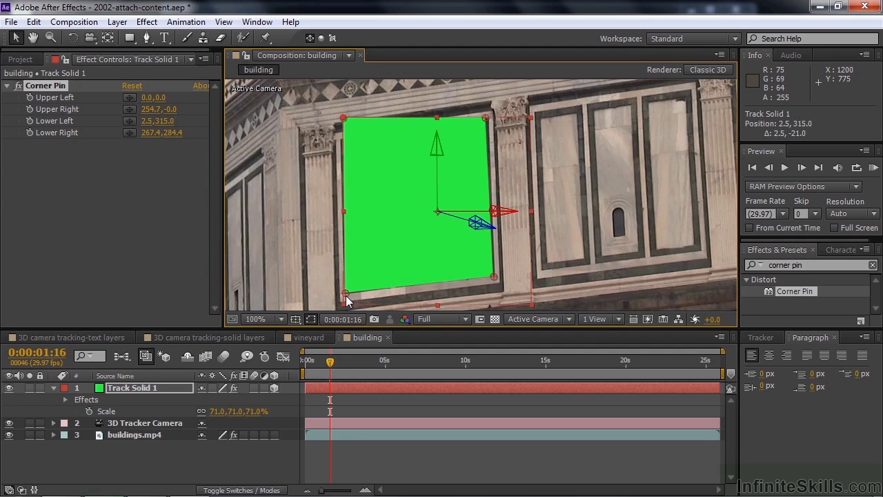
- Refine all four pinned corners to the panel's edges, with the upper left at about -3.8, 37.3, and check the tracking up to 0:00:15:15
{"action": "left_click_drag", "start_coordinate": [344, 118], "coordinate": [344, 138]}
{"action": "left_click_drag", "start_coordinate": [486, 118], "coordinate": [486, 120]}
{"action": "left_click_drag", "start_coordinate": [496, 274], "coordinate": [497, 276]}
{"action": "left_click_drag", "start_coordinate": [345, 291], "coordinate": [345, 294]}
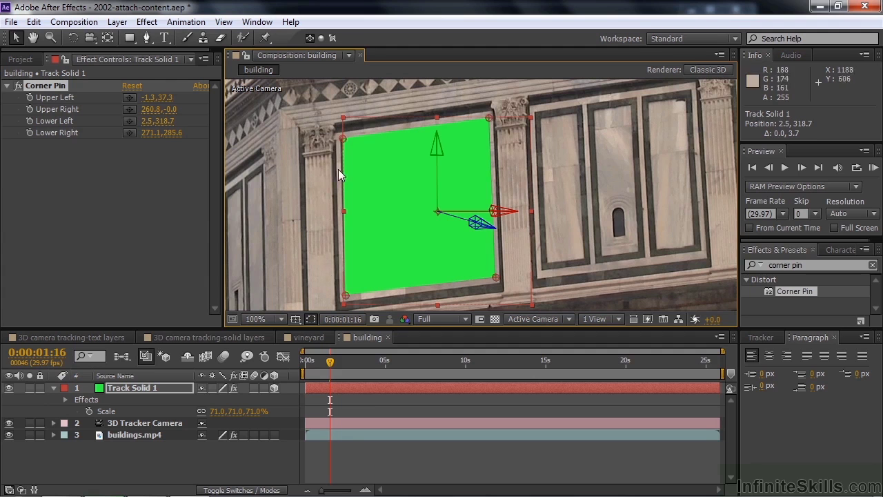
{"action": "left_click_drag", "start_coordinate": [346, 140], "coordinate": [344, 141]}
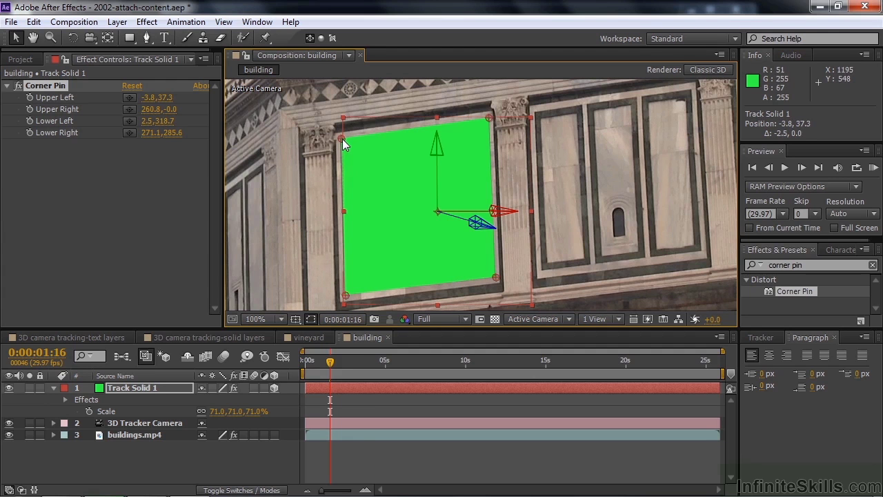
{"action": "left_click_drag", "start_coordinate": [329, 366], "coordinate": [556, 368]}
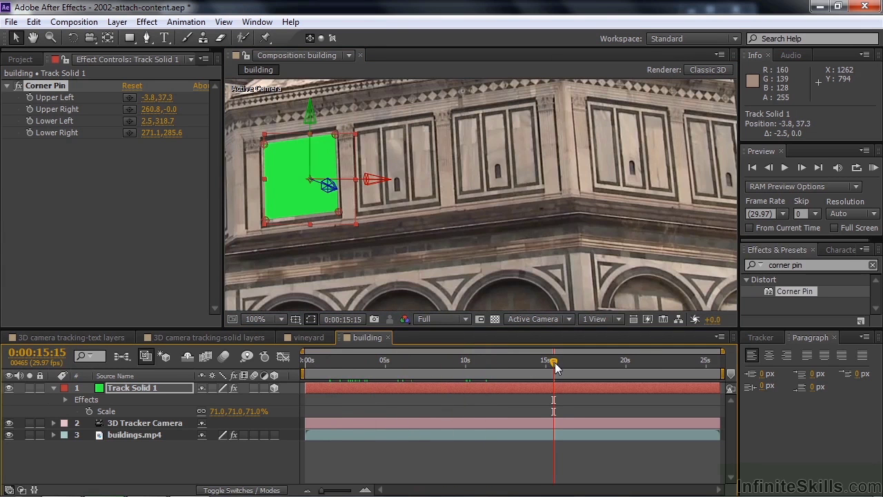
{"action": "left_click", "coordinate": [340, 376]}
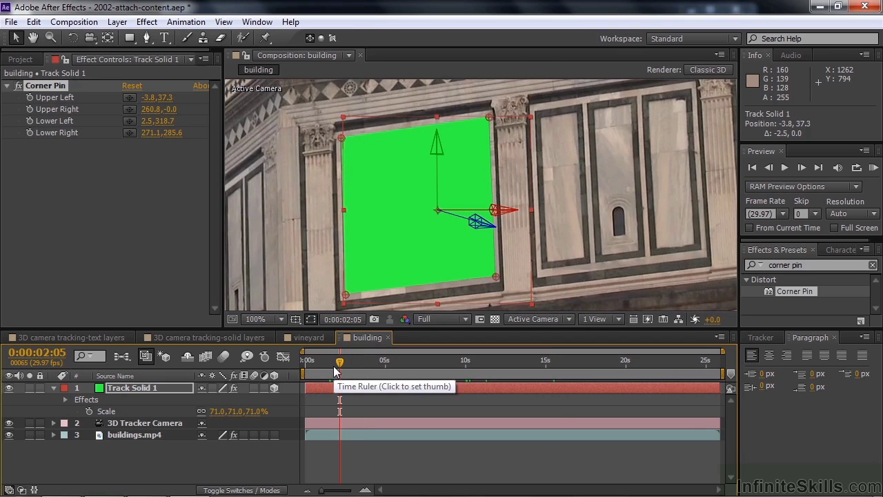
- Resize Track Solid 1 to 3600 × 3600 px to match stained-glass.jpg, and scale the layer to 6.6% to fit the panel again
{"action": "left_click", "coordinate": [21, 59]}
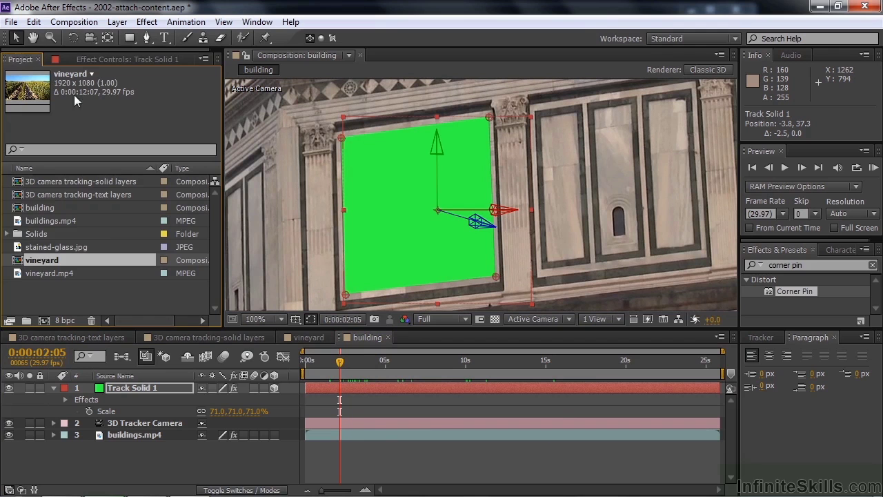
{"action": "left_click", "coordinate": [17, 247]}
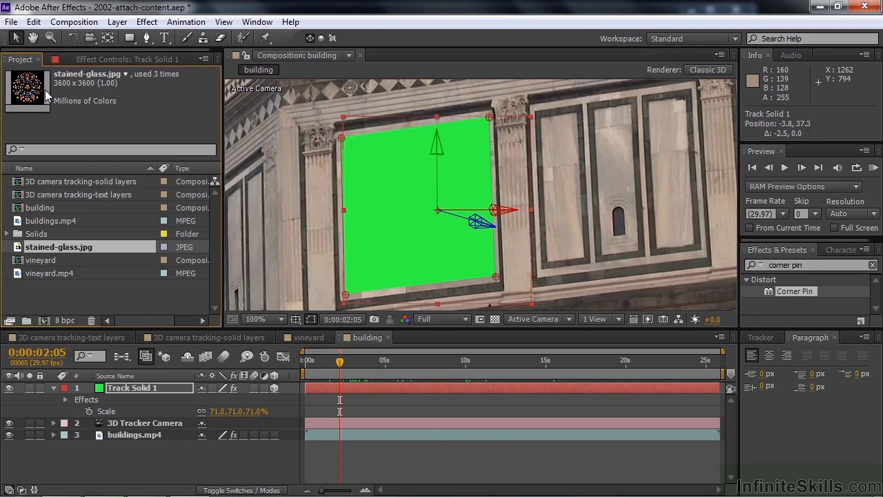
{"action": "left_click", "coordinate": [109, 392]}
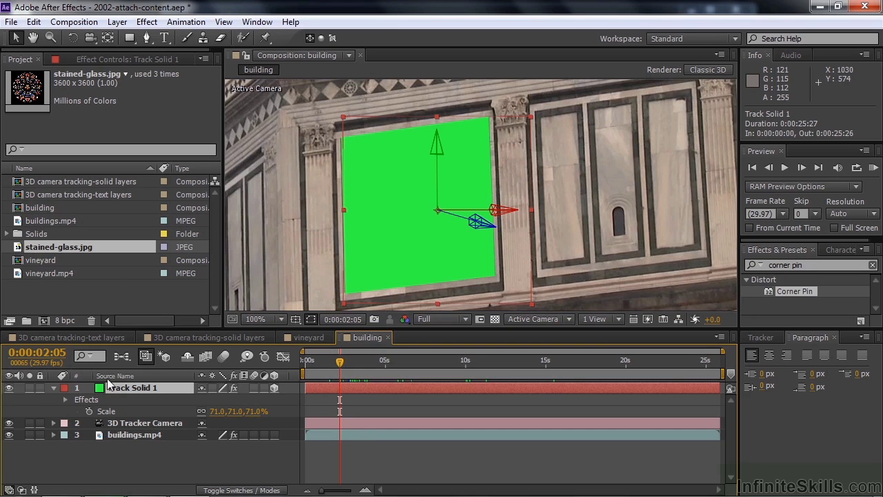
{"action": "left_click", "coordinate": [118, 22]}
{"action": "left_click", "coordinate": [136, 51]}
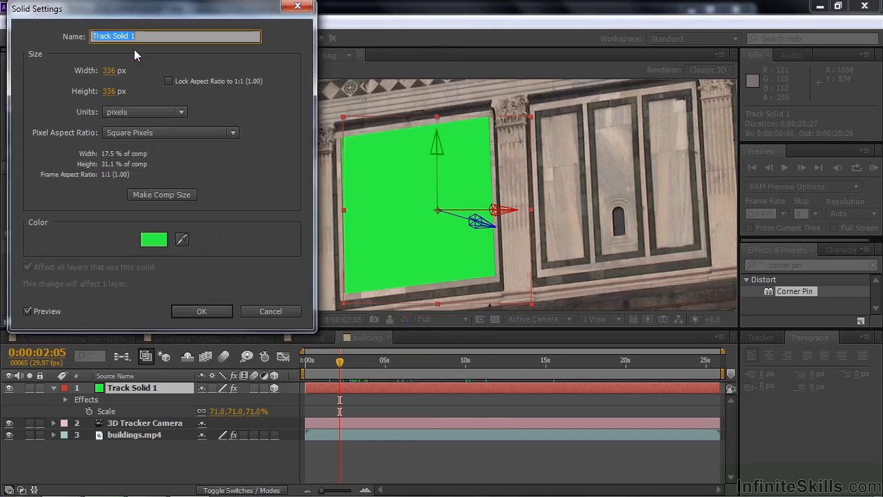
{"action": "left_click", "coordinate": [109, 71]}
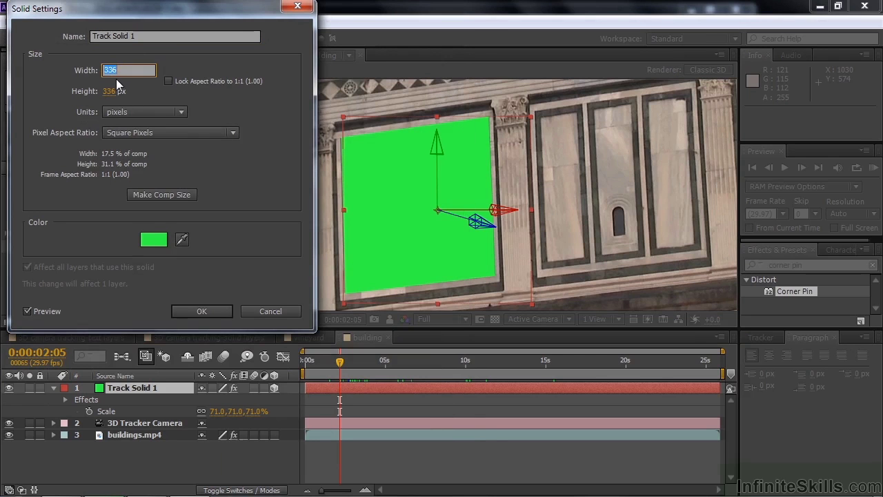
{"action": "type", "text": "3600"}
{"action": "key", "text": "Tab"}
{"action": "type", "text": "3600"}
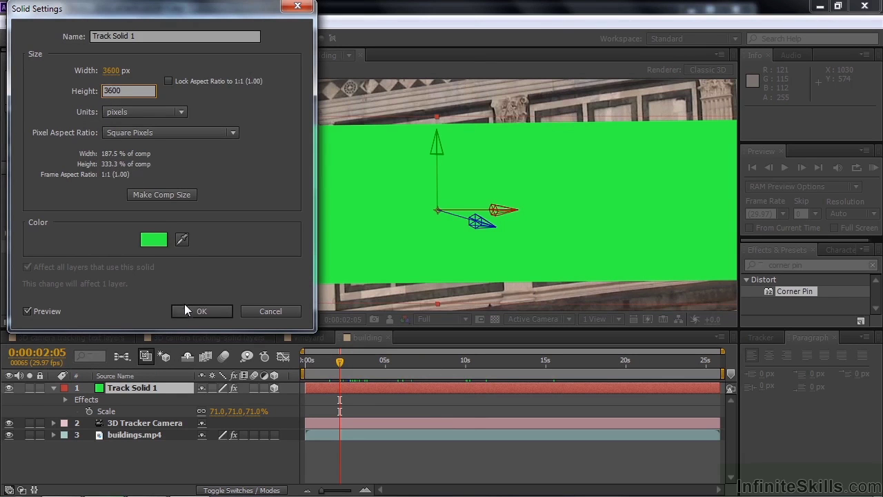
{"action": "left_click", "coordinate": [191, 308]}
{"action": "mouse_move", "coordinate": [218, 418]}
{"action": "left_mouse_down"}
{"action": "mouse_move", "coordinate": [177, 416]}
{"action": "mouse_move", "coordinate": [214, 412]}
{"action": "left_mouse_up"}
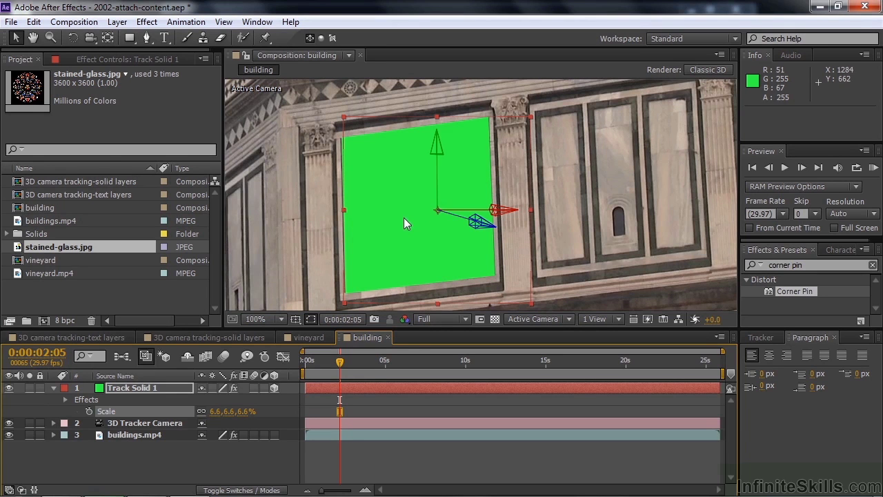
- Replace the Track Solid 1 layer's source with stained-glass.jpg and set the layer's blending mode to Hard Light
{"action": "left_click", "coordinate": [114, 389]}
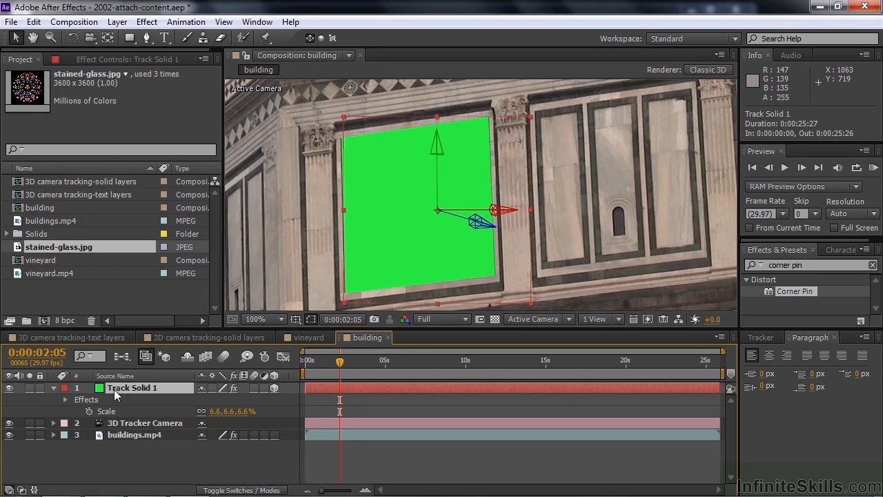
{"action": "left_click_drag", "start_coordinate": [17, 249], "coordinate": [108, 391]}
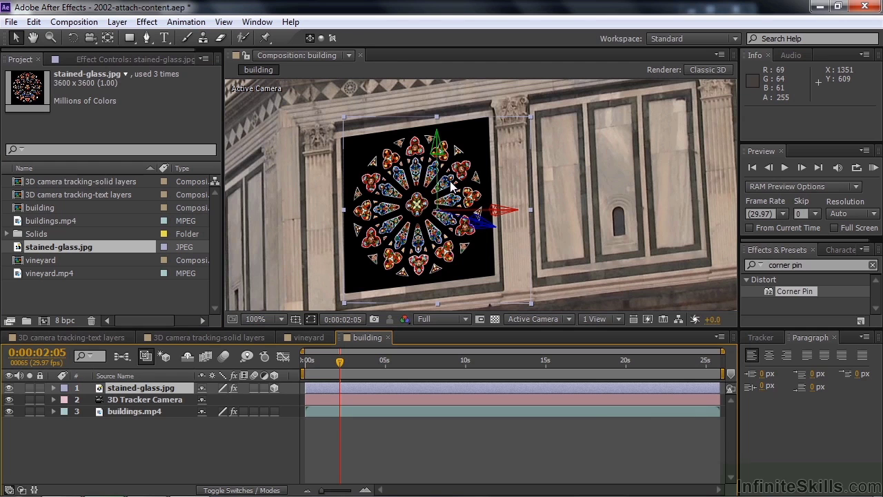
{"action": "left_click", "coordinate": [266, 490]}
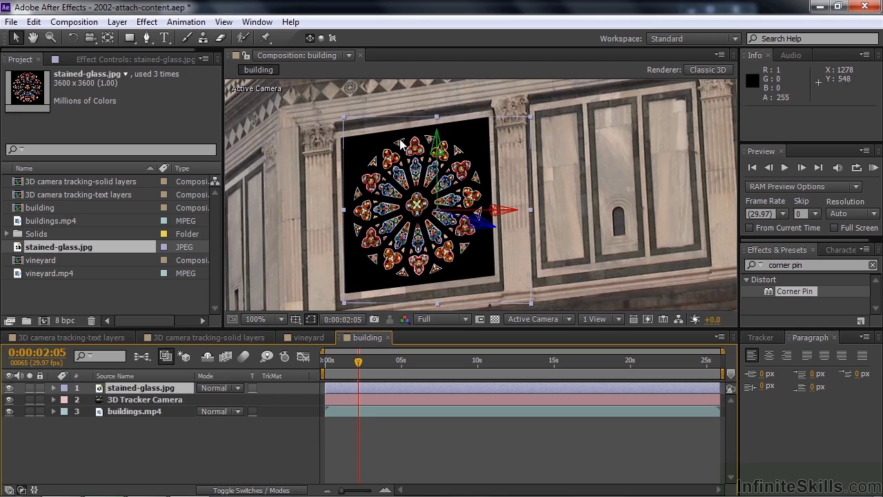
{"action": "left_click", "coordinate": [238, 387]}
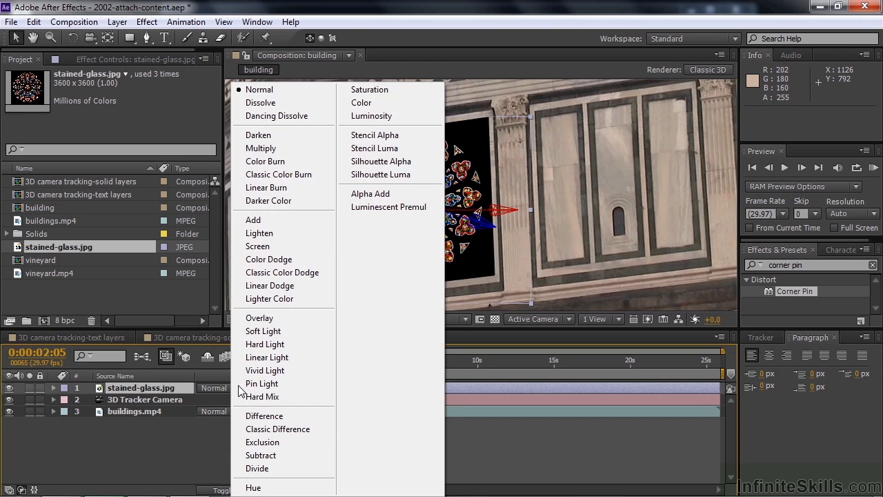
{"action": "left_click", "coordinate": [255, 344]}
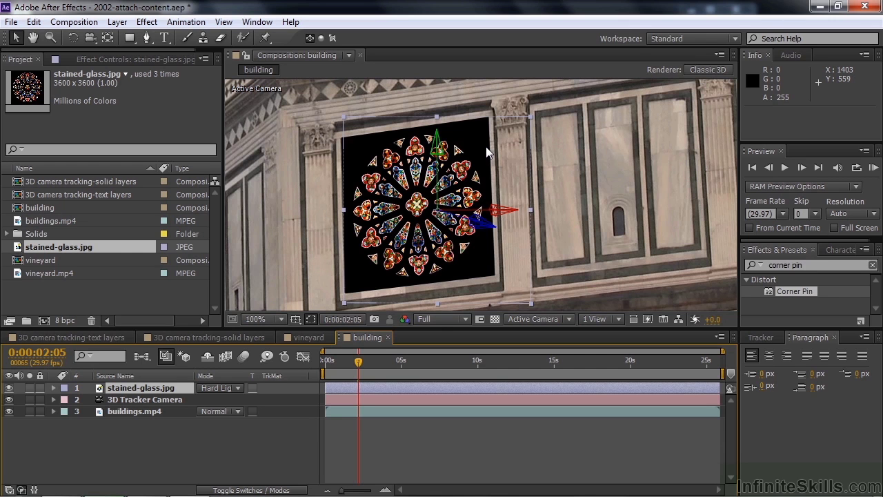
- Check which of the building composition's three layers carry keyframes by revealing and hiding all animated properties
{"action": "left_click", "coordinate": [143, 411]}
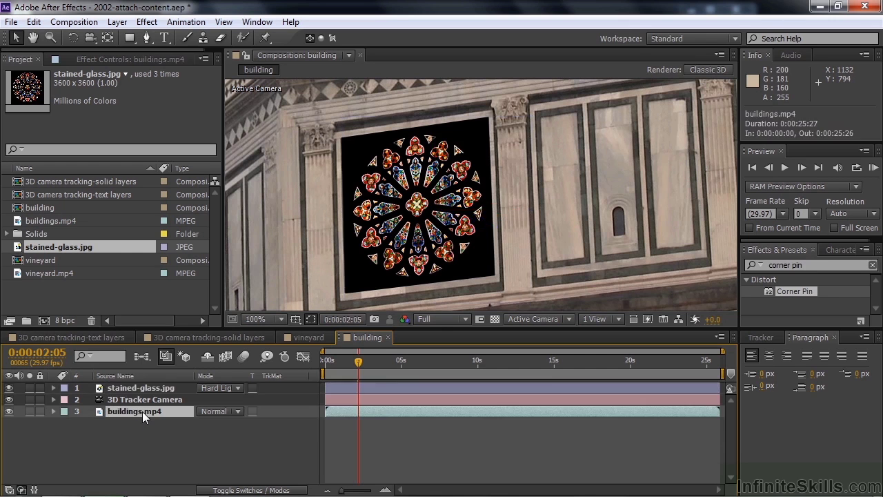
{"action": "left_click_drag", "start_coordinate": [131, 420], "coordinate": [115, 394]}
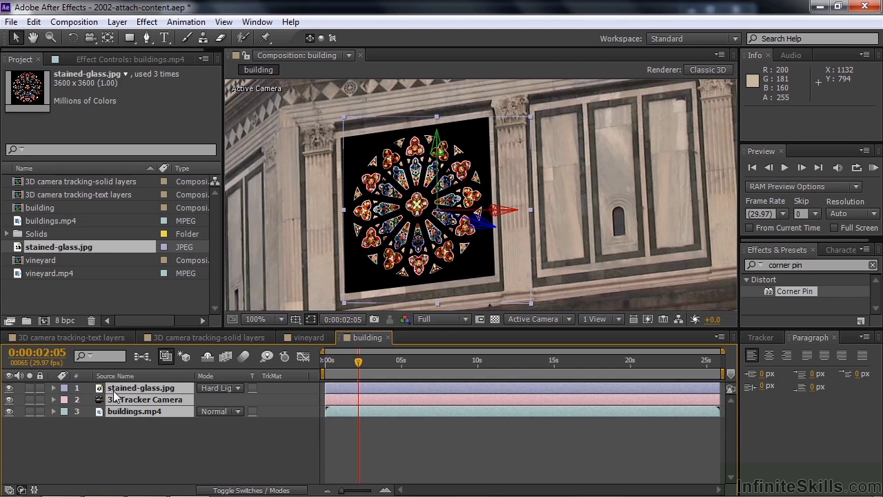
{"action": "key", "text": "u"}
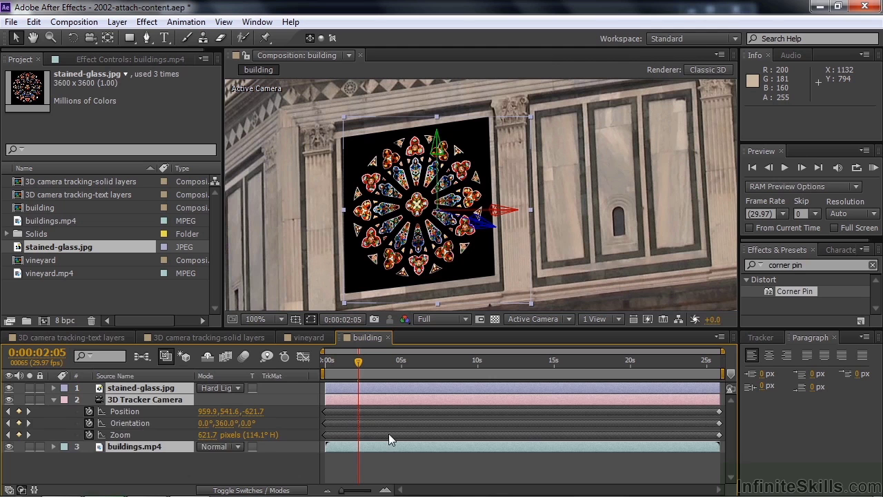
{"action": "key", "text": "u"}
{"action": "left_click", "coordinate": [171, 426]}
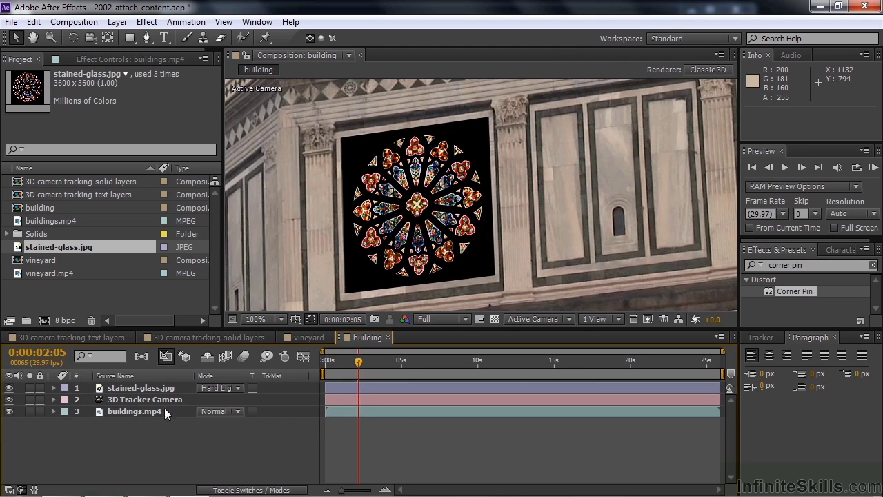
- Create a null from the 3D Camera Tracker points of buildings.mp4, targeting the three-part panel beside the stained-glass window
{"action": "left_click", "coordinate": [140, 410]}
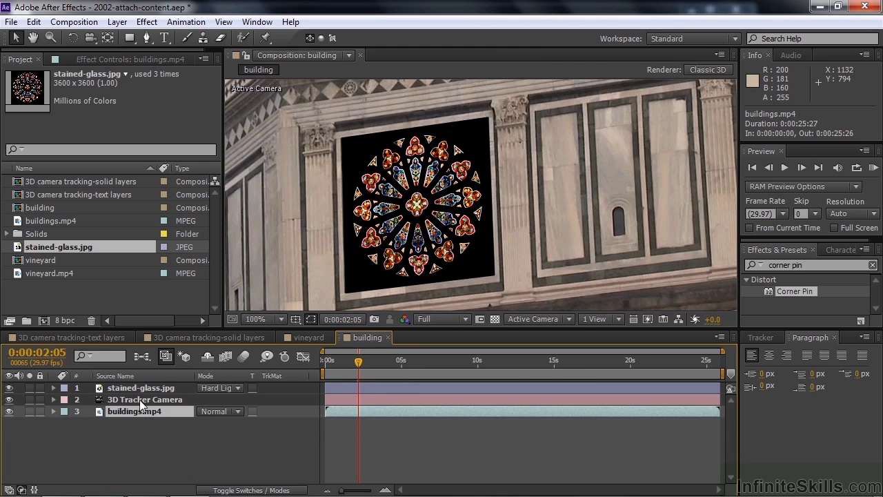
{"action": "left_click", "coordinate": [115, 58]}
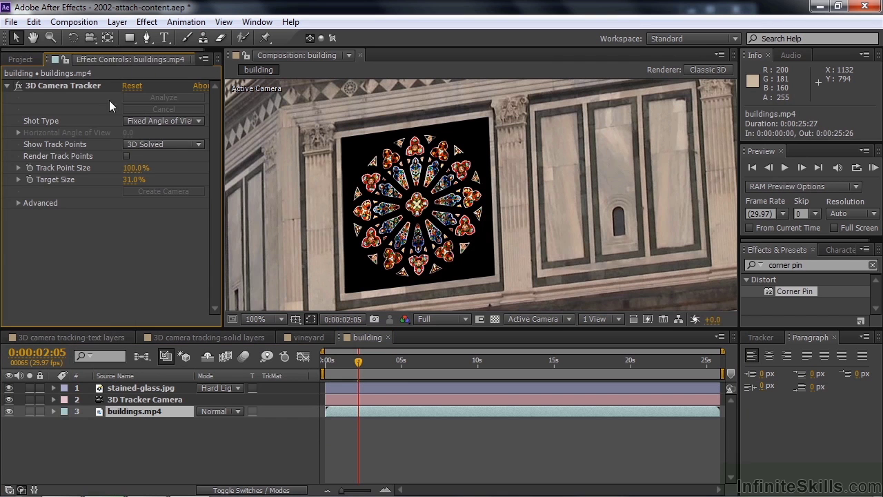
{"action": "left_click", "coordinate": [60, 85]}
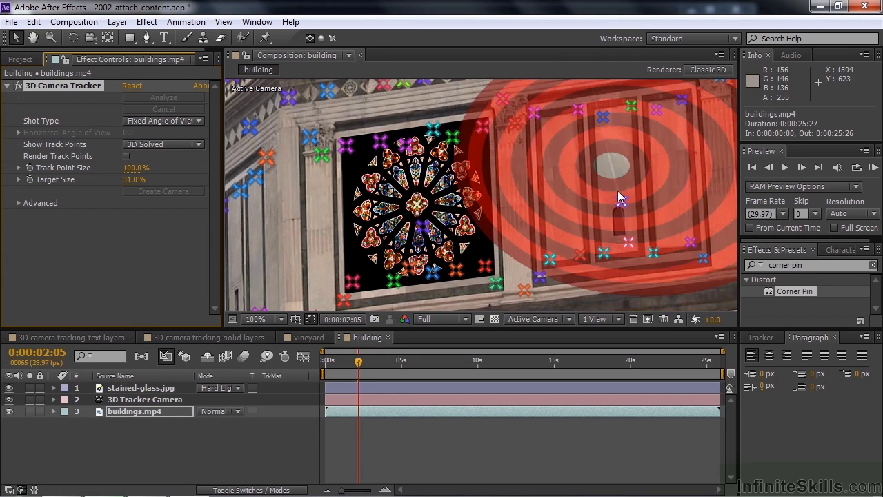
{"action": "scroll", "coordinate": [619, 196], "scroll_direction": "down", "scroll_amount": 2}
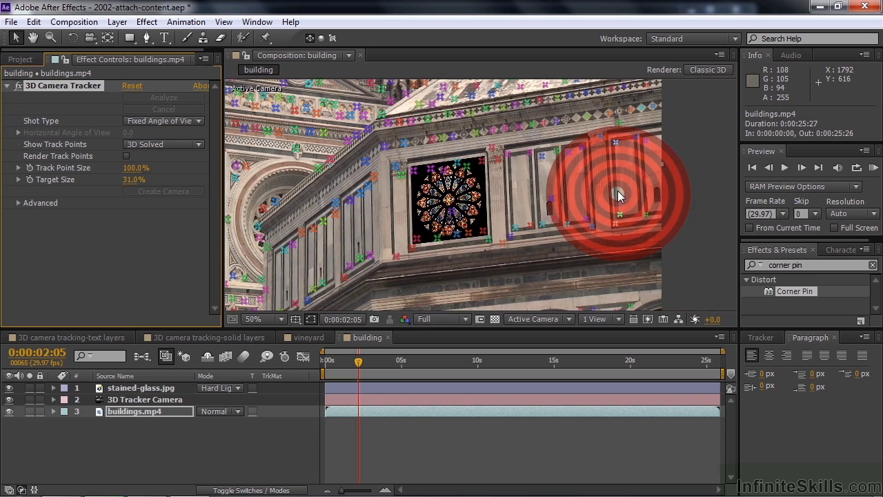
{"action": "left_click", "coordinate": [562, 192]}
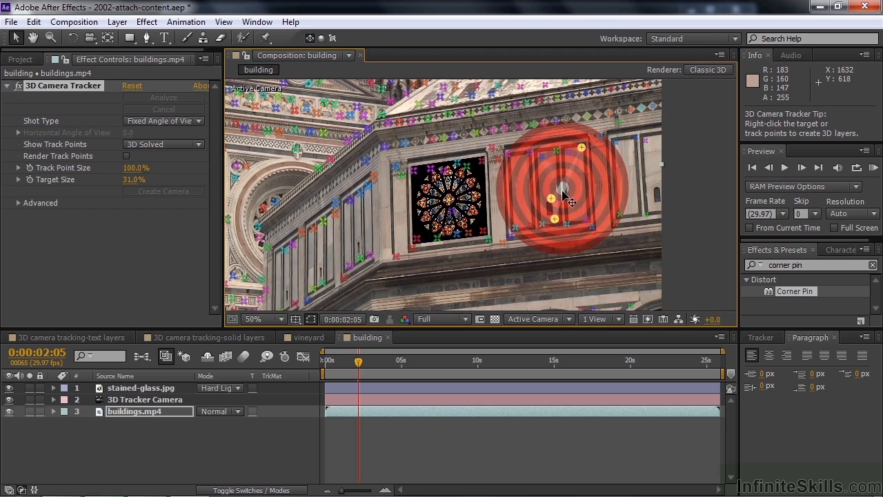
{"action": "right_click", "coordinate": [551, 197]}
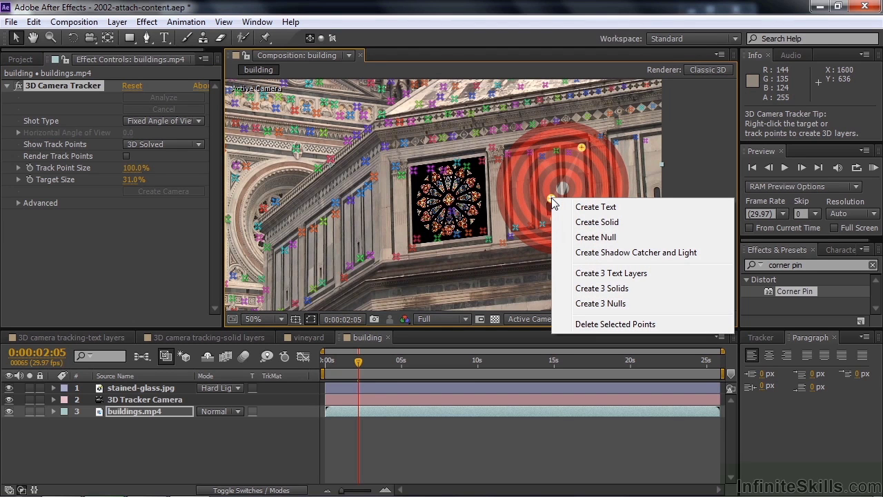
{"action": "left_click", "coordinate": [582, 238]}
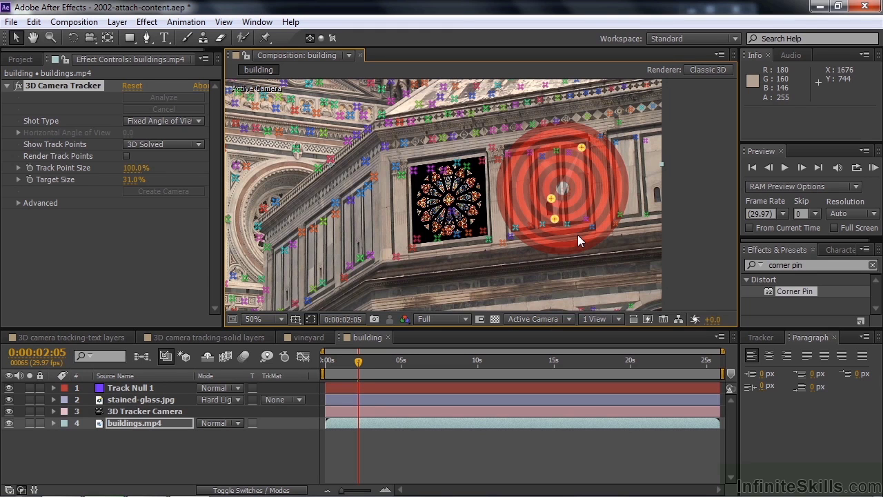
- Add another stained-glass.jpg layer directly below Track Null 1 and parent it to that null, with the Parent column shown
{"action": "left_click", "coordinate": [26, 61]}
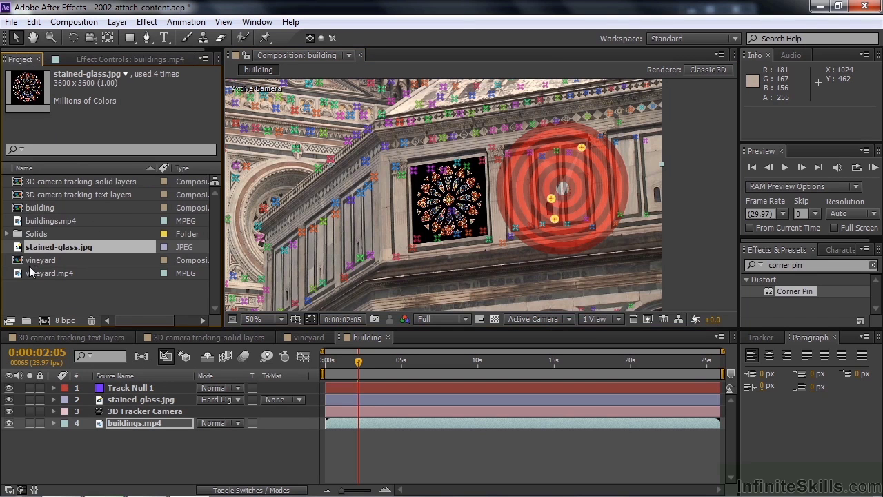
{"action": "left_click_drag", "start_coordinate": [26, 248], "coordinate": [59, 400]}
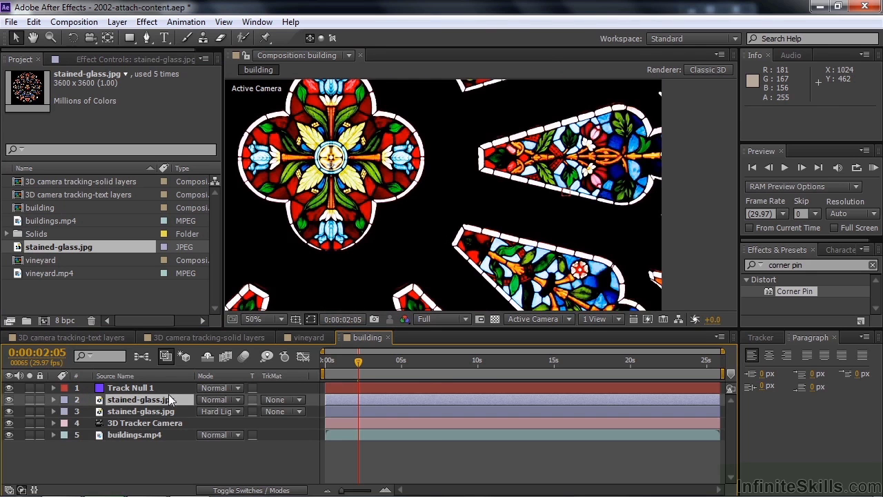
{"action": "right_click", "coordinate": [315, 377]}
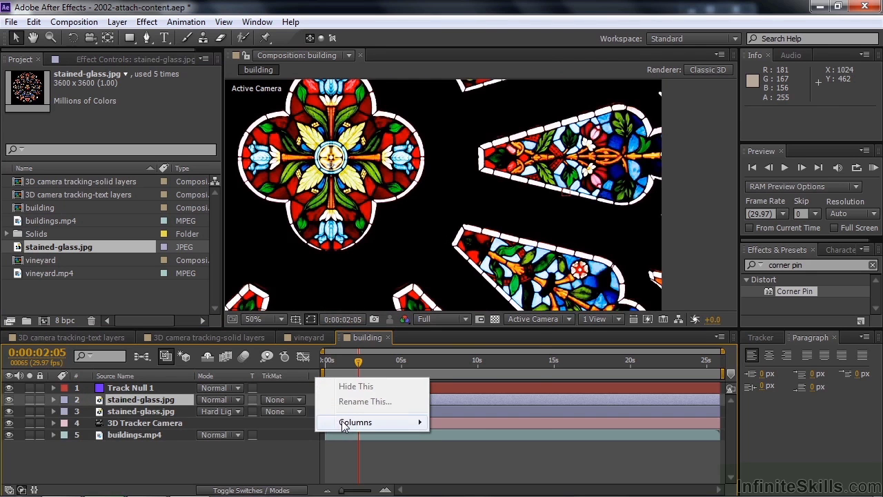
{"action": "mouse_move", "coordinate": [344, 426]}
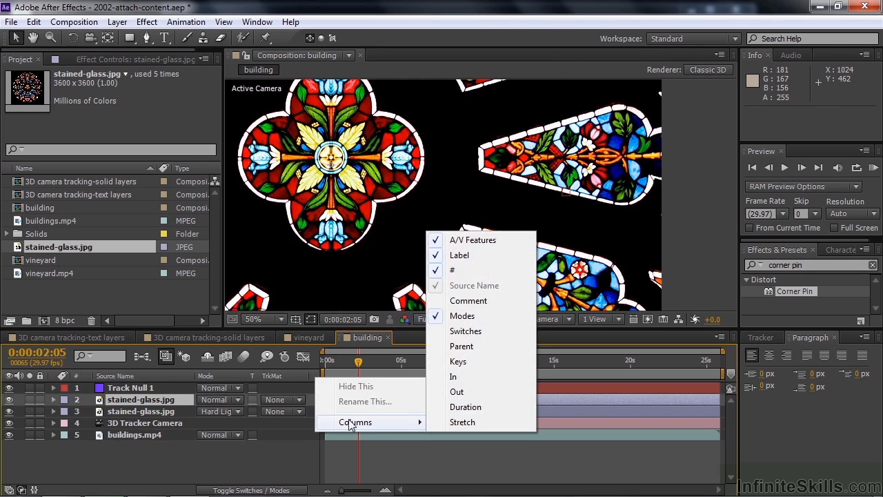
{"action": "left_click", "coordinate": [474, 346]}
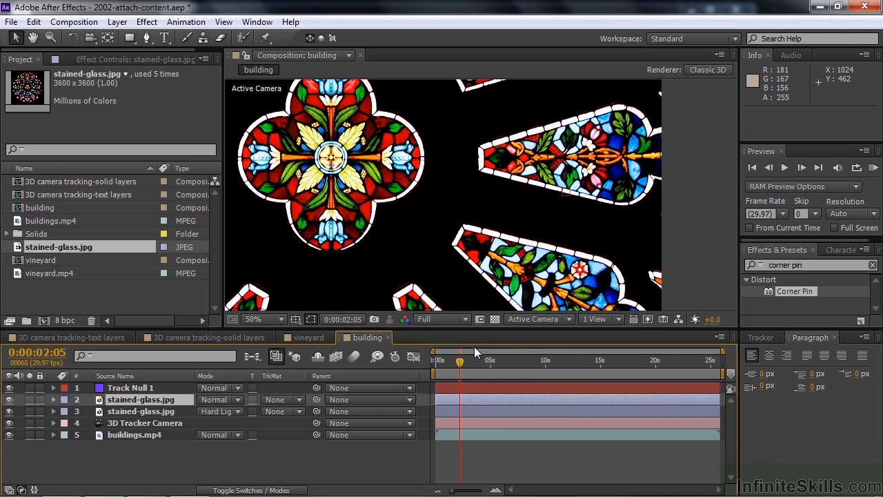
{"action": "left_click", "coordinate": [340, 399]}
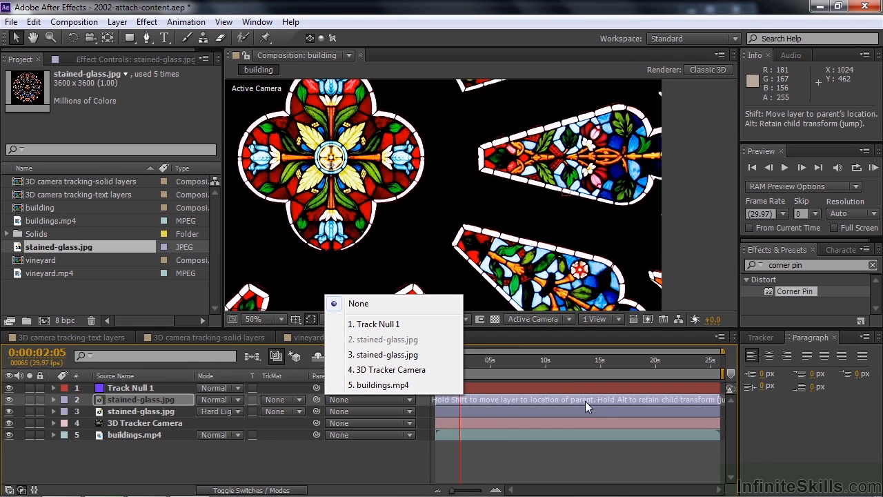
{"action": "left_click_drag", "start_coordinate": [317, 400], "coordinate": [157, 386]}
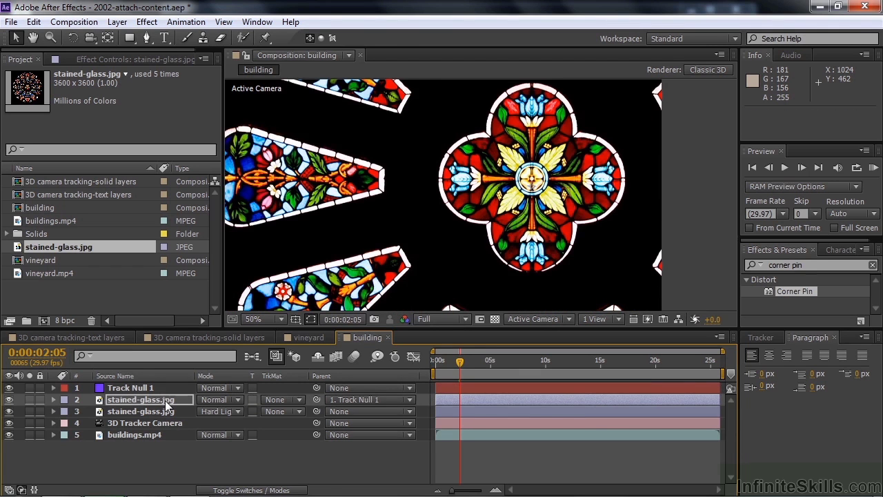
- Make the new stained-glass.jpg layer 3D and set its scale to 6.0%
{"action": "left_click", "coordinate": [165, 400]}
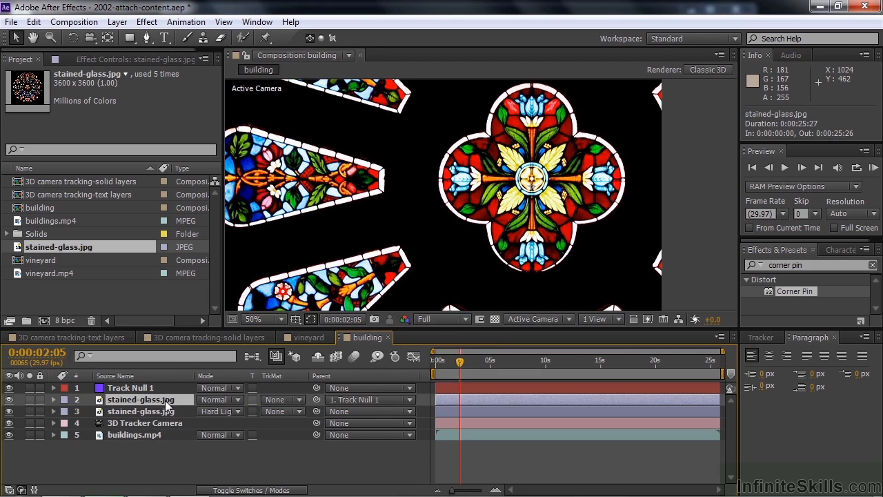
{"action": "key", "text": "s"}
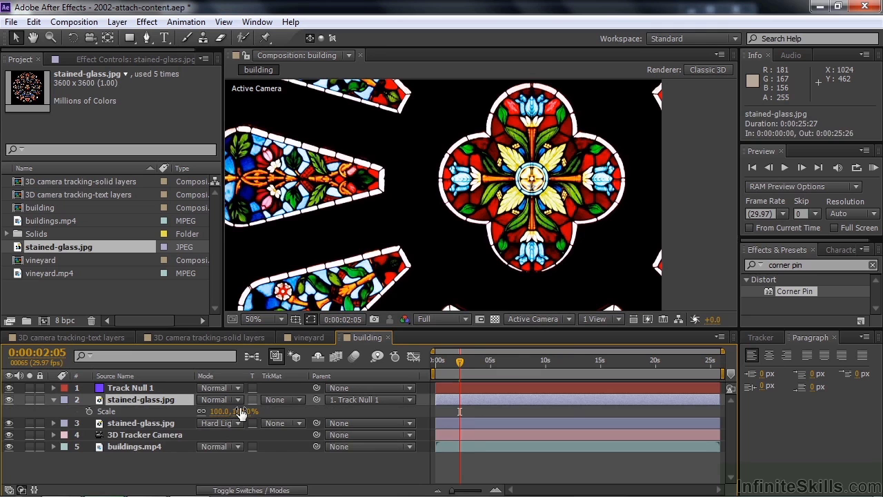
{"action": "left_click", "coordinate": [259, 490]}
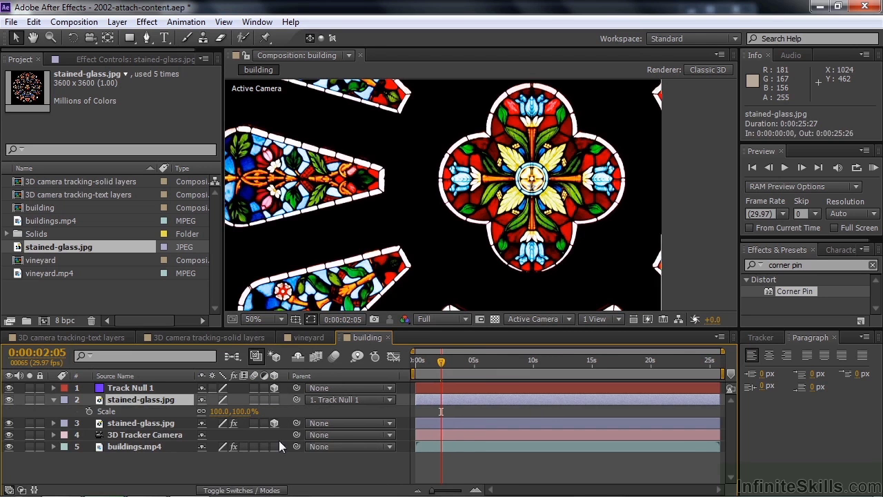
{"action": "left_click", "coordinate": [275, 402]}
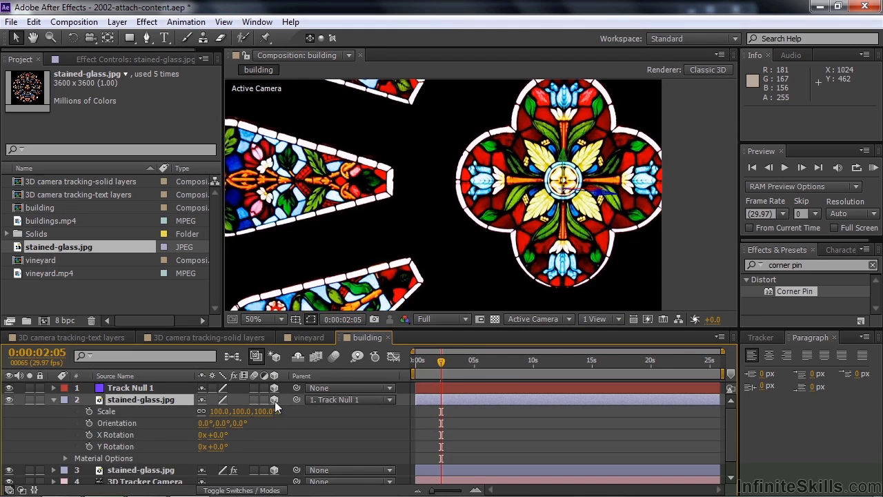
{"action": "left_click_drag", "start_coordinate": [266, 411], "coordinate": [211, 423]}
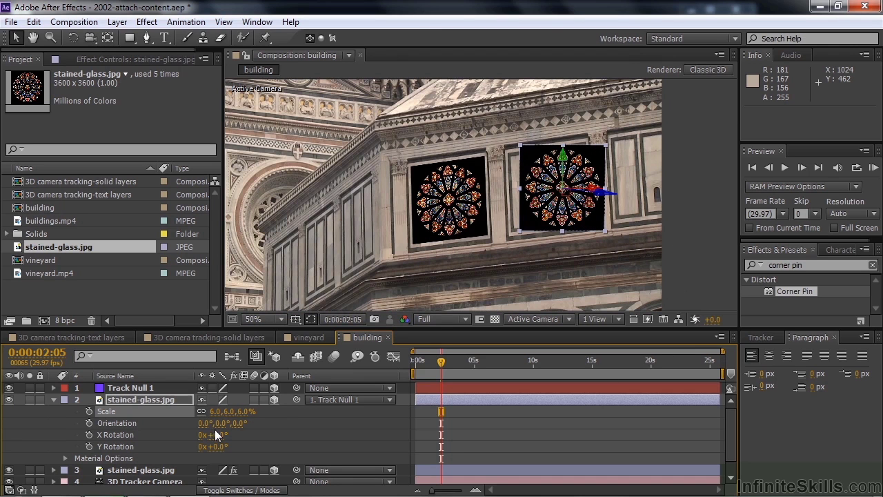
- Move Track Null 1 along X to about 1507.9, 601.7, -84.0 and set its Z Rotation to -6.0°
{"action": "left_click", "coordinate": [123, 389]}
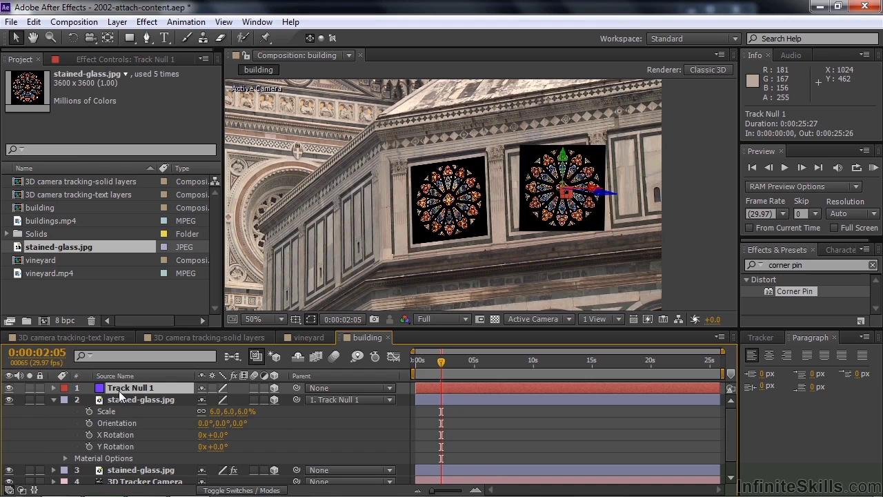
{"action": "key", "text": "p"}
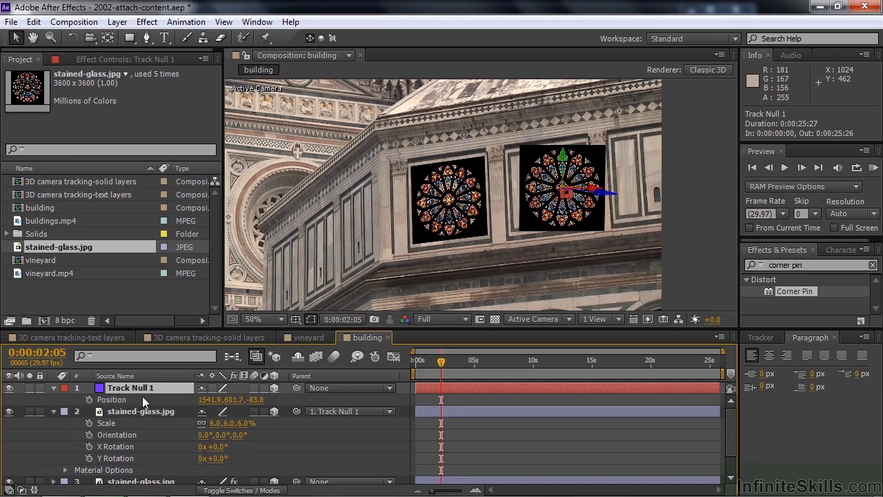
{"action": "left_click_drag", "start_coordinate": [605, 194], "coordinate": [585, 196]}
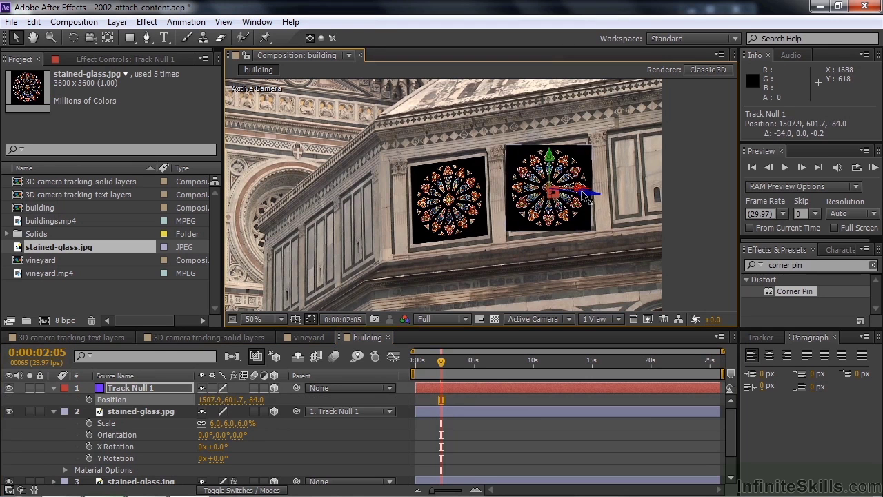
{"action": "left_click", "coordinate": [175, 389]}
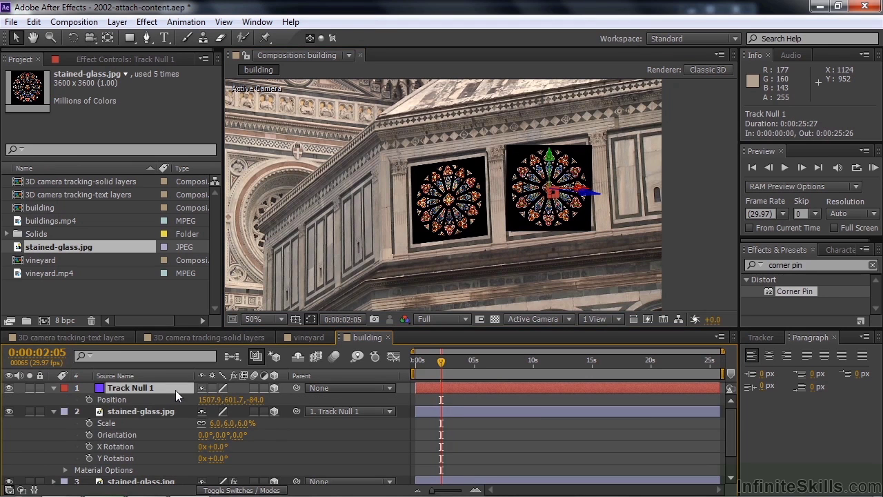
{"action": "key", "text": "r"}
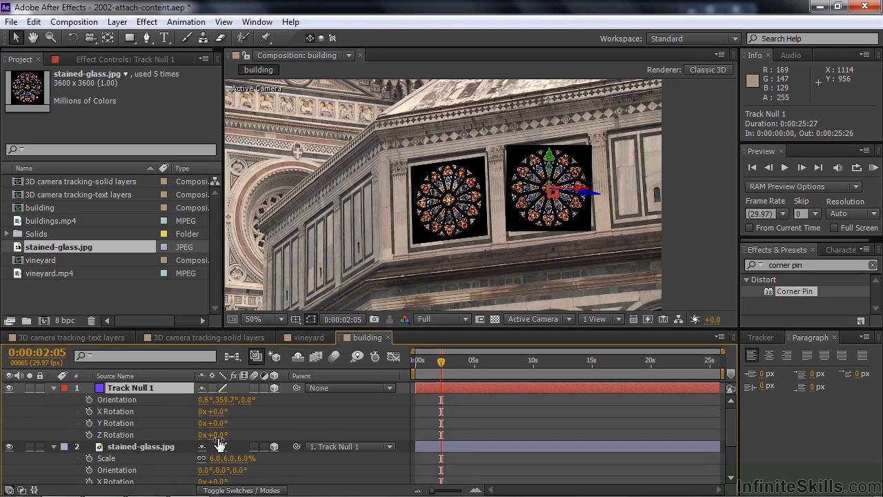
{"action": "left_click_drag", "start_coordinate": [218, 435], "coordinate": [210, 435]}
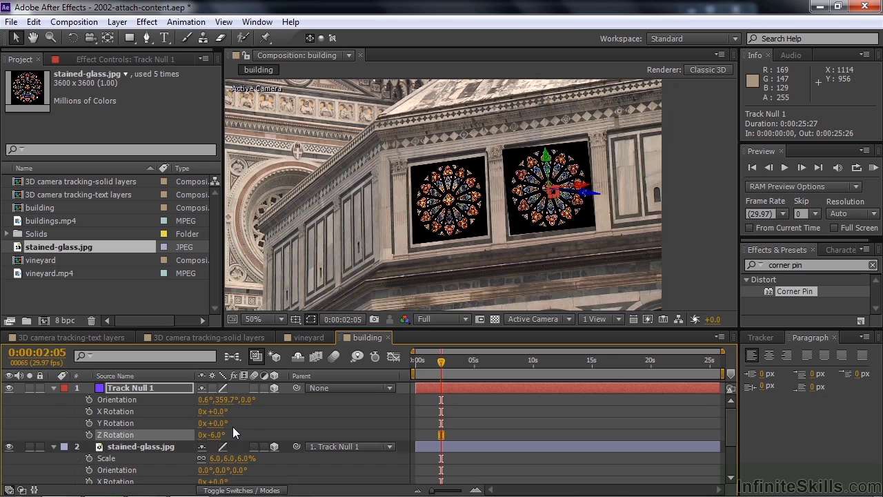
- Apply Corner Pin to the new stained-glass.jpg layer and move its upper right pin to about 3615.5, 146.3
{"action": "left_click", "coordinate": [170, 445]}
{"action": "left_click_drag", "start_coordinate": [770, 290], "coordinate": [124, 450]}
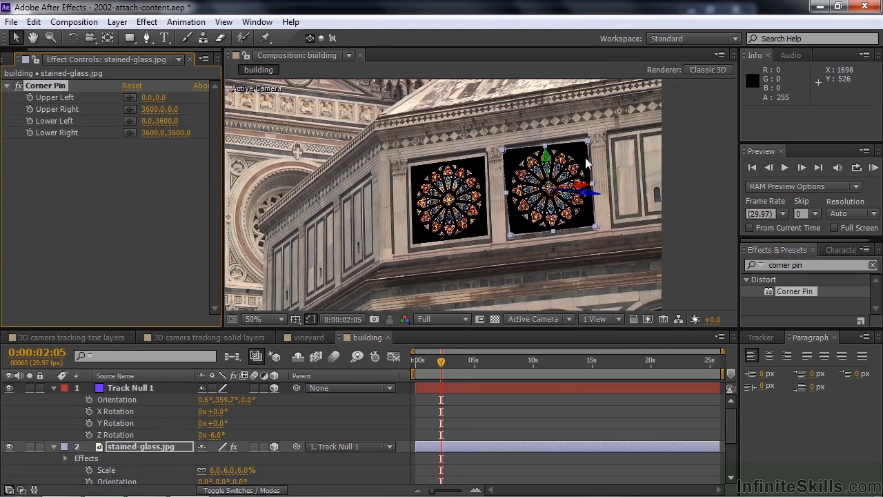
{"action": "left_click_drag", "start_coordinate": [590, 142], "coordinate": [590, 145]}
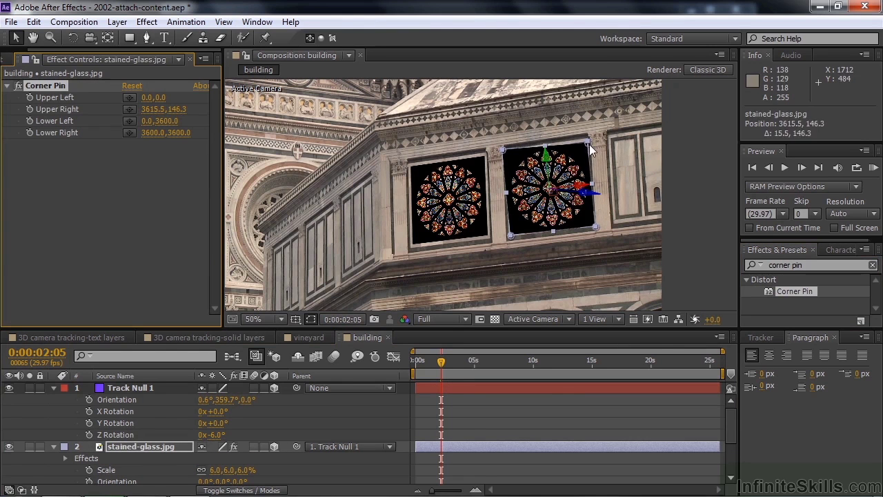
- Fit the image's upper corners to the panel, pinning the upper right at about 3542.9, 66.3 and the upper left at 237.4, 169.4
{"action": "scroll", "coordinate": [587, 142], "scroll_direction": "up", "scroll_amount": 2}
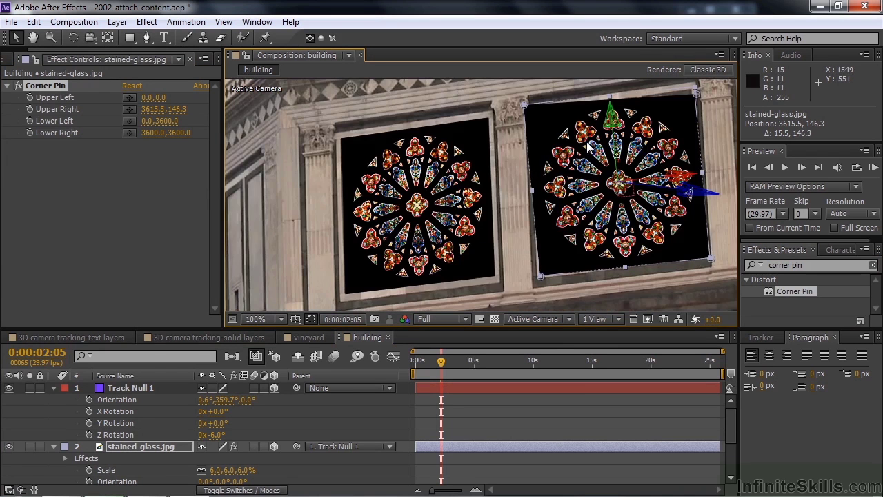
{"action": "key", "text": "h"}
{"action": "left_click_drag", "start_coordinate": [586, 140], "coordinate": [304, 270]}
{"action": "key", "text": "v"}
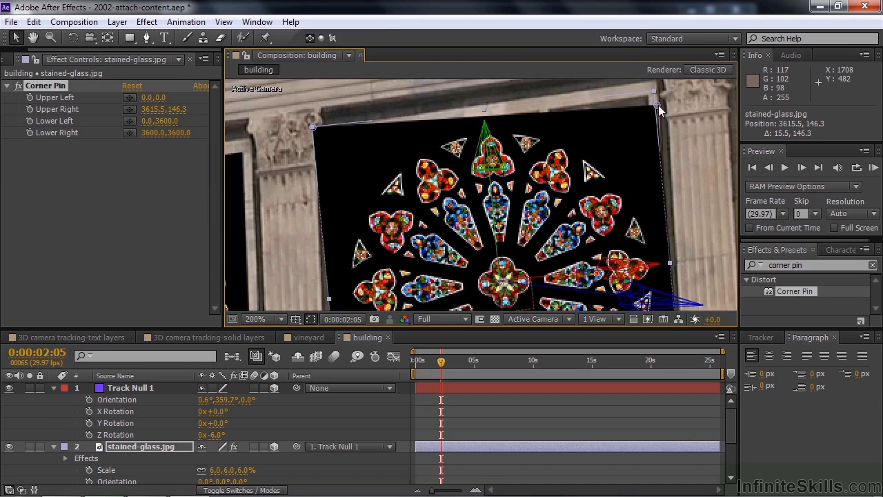
{"action": "left_click_drag", "start_coordinate": [658, 105], "coordinate": [651, 98]}
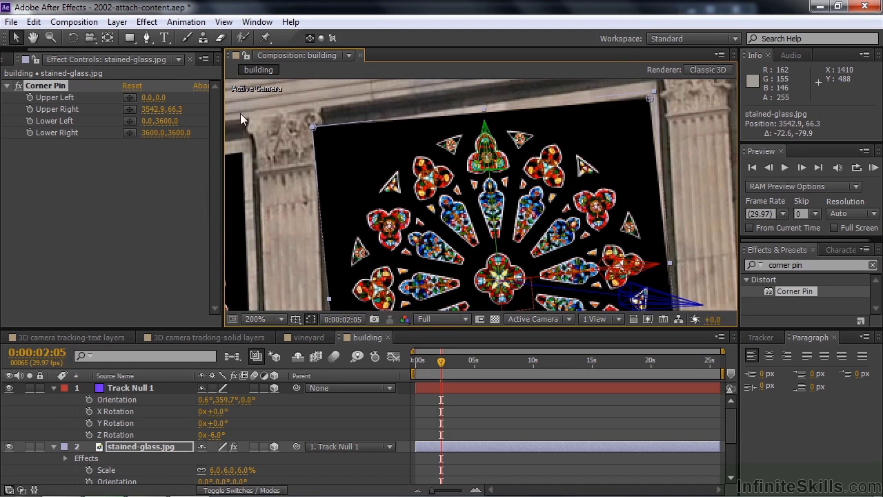
{"action": "left_click_drag", "start_coordinate": [313, 128], "coordinate": [337, 140]}
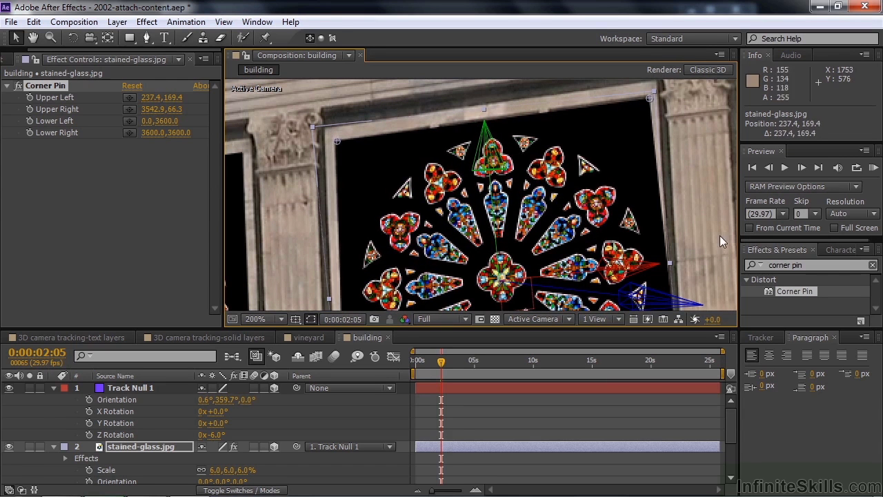
- Fit the image's lower corners to the panel, pinning the lower right at about 3403.0, 3440.5 and the lower left at 71.6, 3462.0
{"action": "key", "text": "h"}
{"action": "left_click_drag", "start_coordinate": [700, 248], "coordinate": [671, 79]}
{"action": "key", "text": "v"}
{"action": "left_click_drag", "start_coordinate": [651, 274], "coordinate": [629, 260]}
{"action": "scroll", "coordinate": [345, 293], "scroll_direction": "down", "scroll_amount": 2}
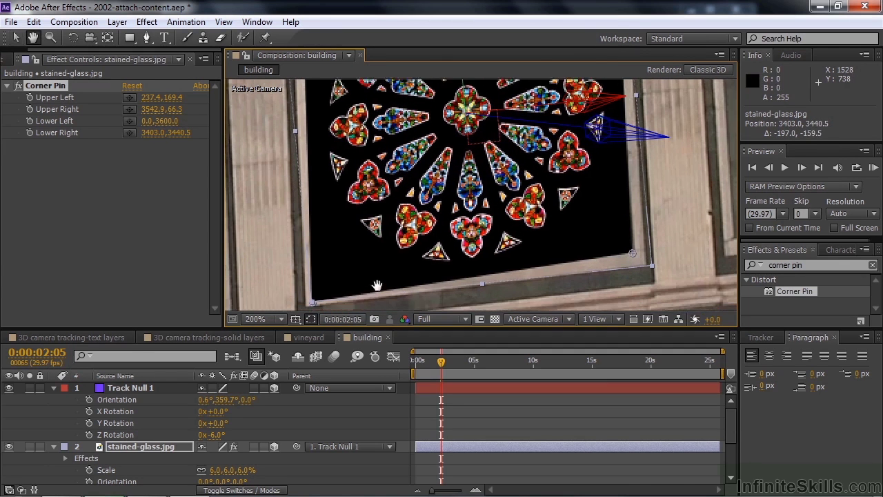
{"action": "mouse_move", "coordinate": [321, 283]}
{"action": "left_mouse_down"}
{"action": "mouse_move", "coordinate": [340, 254]}
{"action": "mouse_move", "coordinate": [327, 269]}
{"action": "left_mouse_up"}
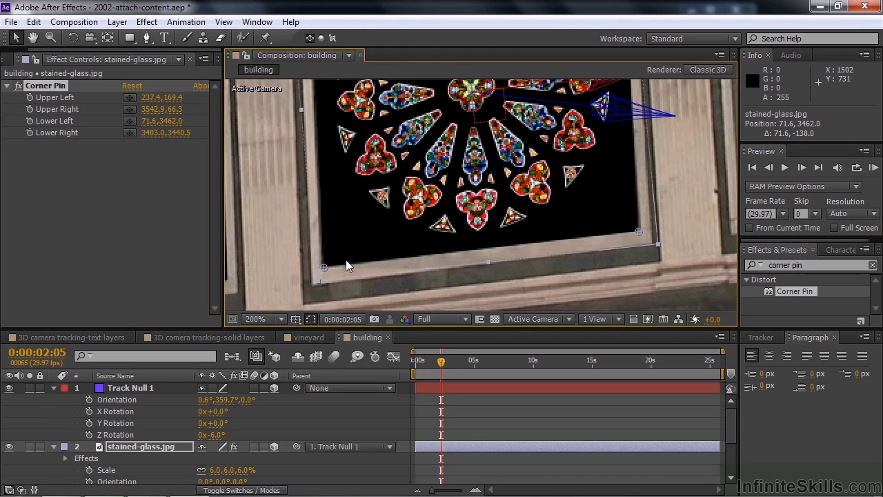
- Show the layers' blending modes and set the new stained-glass.jpg layer's mode to Vivid Light
{"action": "key", "text": "shift+slash"}
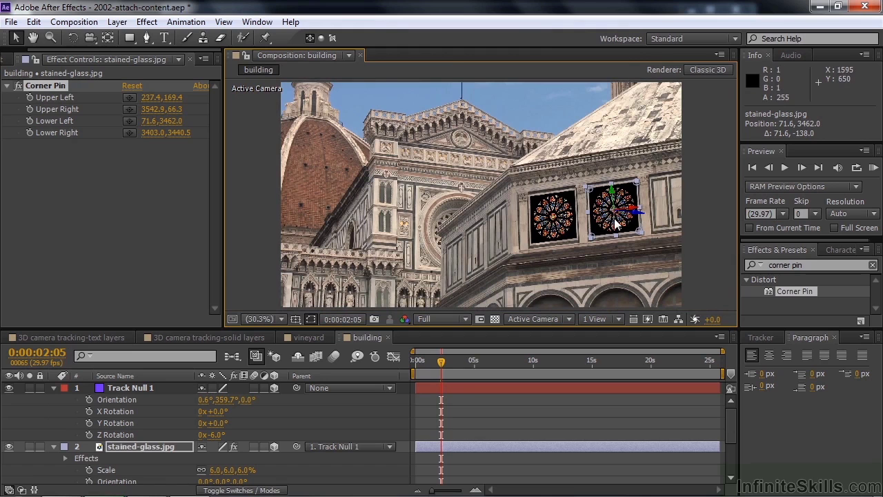
{"action": "left_click", "coordinate": [242, 490]}
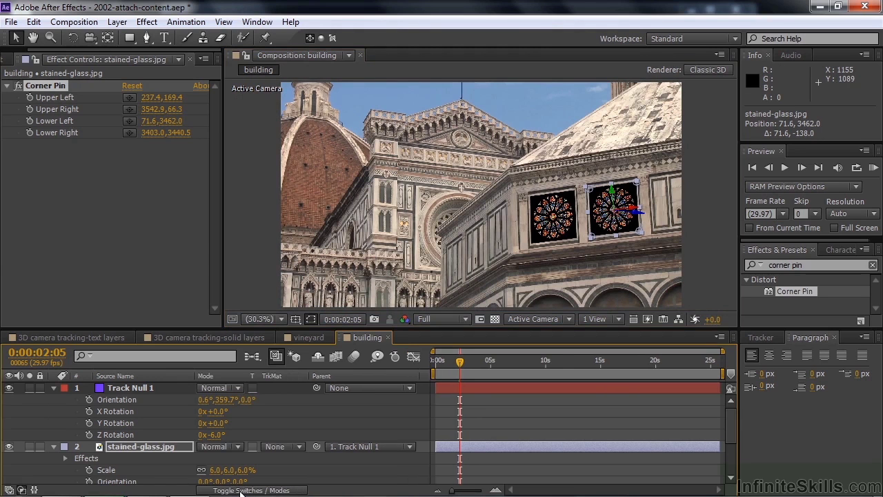
{"action": "left_click", "coordinate": [243, 446]}
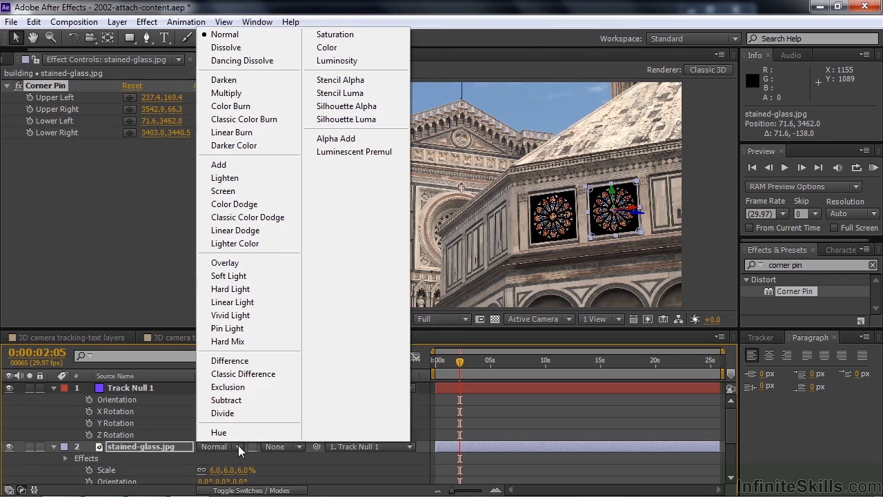
{"action": "left_click", "coordinate": [247, 315]}
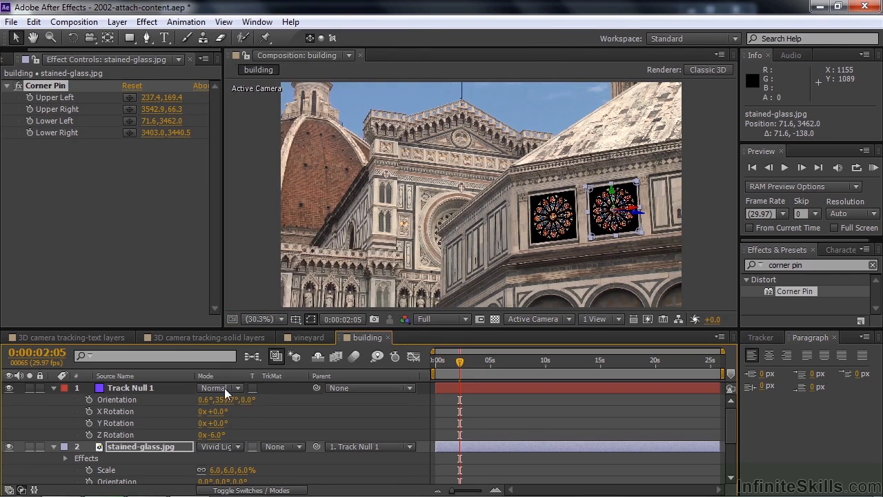
{"action": "scroll", "coordinate": [724, 435], "scroll_direction": "down", "scroll_amount": 5}
{"action": "scroll", "coordinate": [730, 442], "scroll_direction": "up", "scroll_amount": 5}
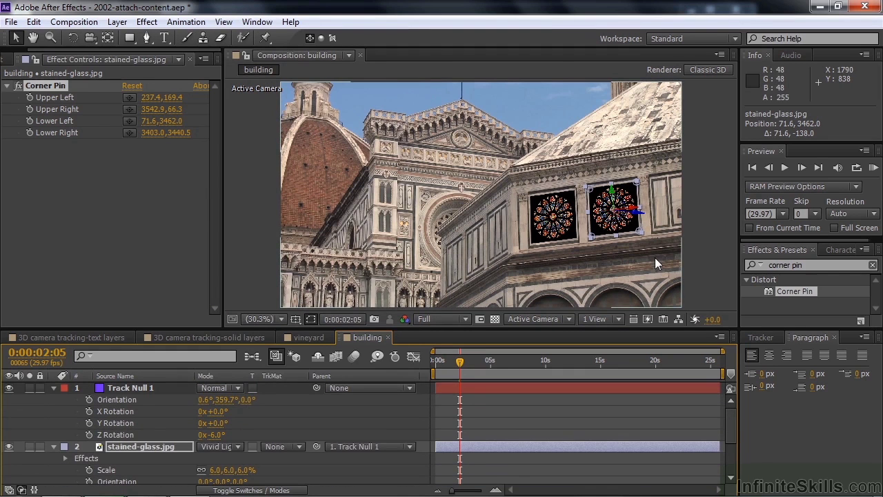
- Deselect the layer and scrub the building footage to about 0:00:17:26 and back to check how both images track the panels
{"action": "left_click", "coordinate": [20, 418]}
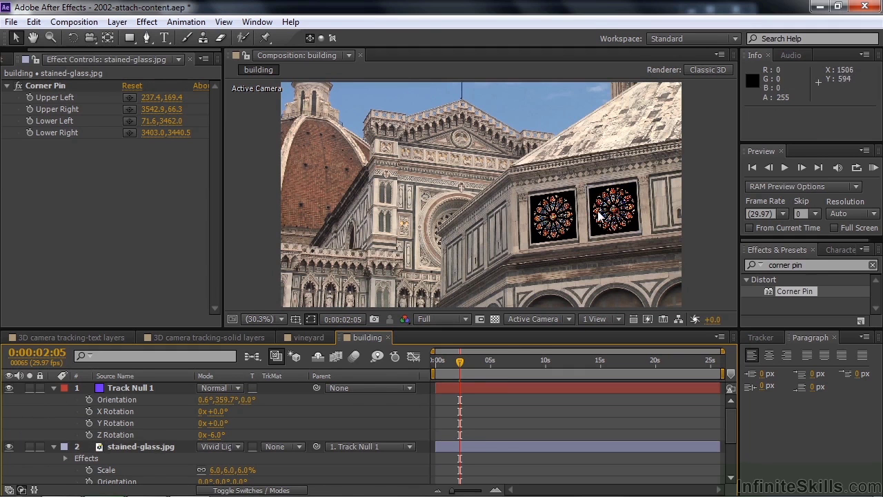
{"action": "left_click_drag", "start_coordinate": [461, 361], "coordinate": [634, 368]}
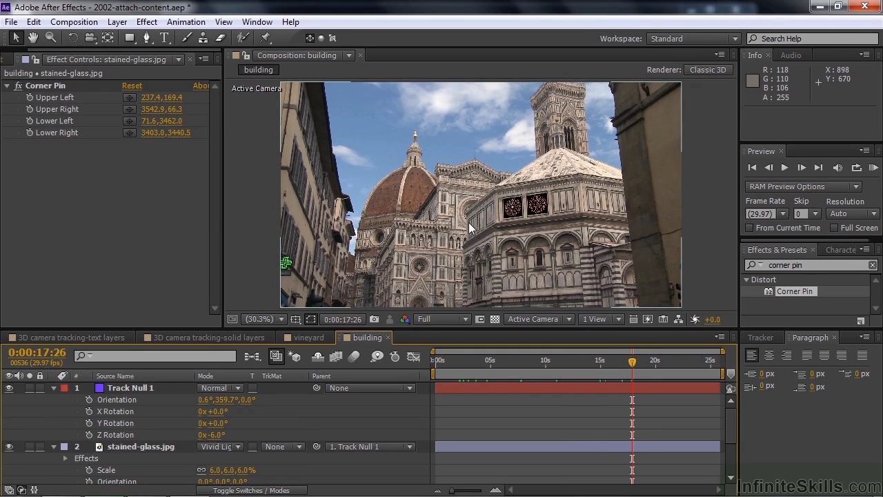
{"action": "left_click_drag", "start_coordinate": [633, 364], "coordinate": [473, 365]}
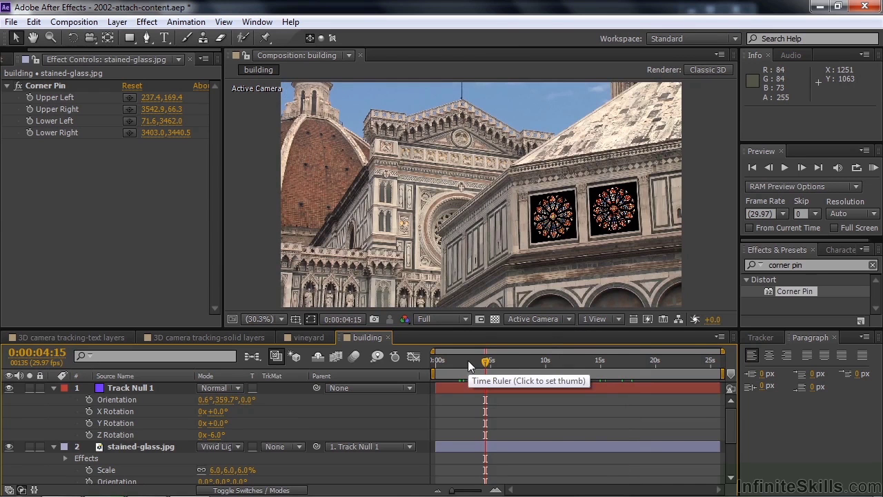